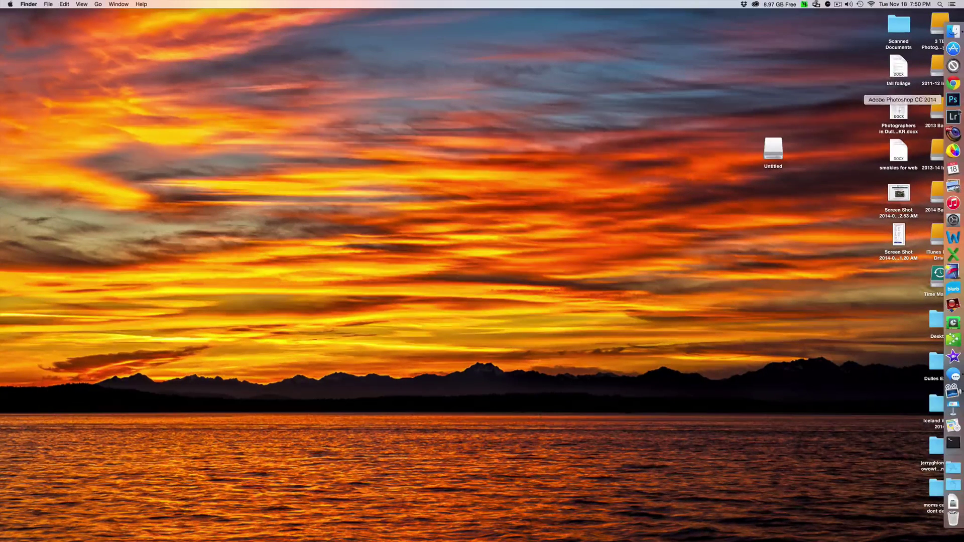
Step: Switch to Lightroom, open the photo import window for the Untitled card, and check the previews and file details of its photos
{"action": "left_click", "coordinate": [956, 116]}
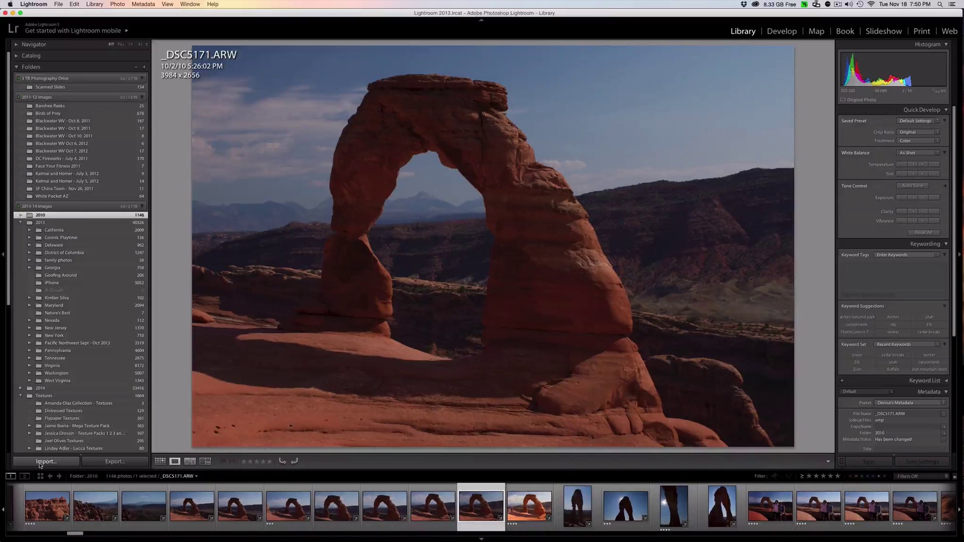
{"action": "left_click", "coordinate": [44, 461]}
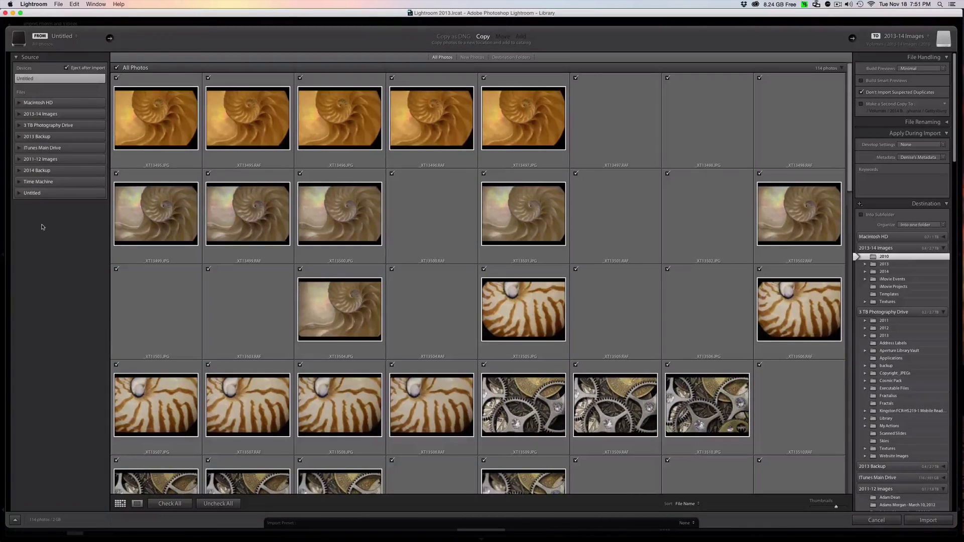
{"action": "scroll", "coordinate": [451, 215], "scroll_direction": "down", "scroll_amount": 2}
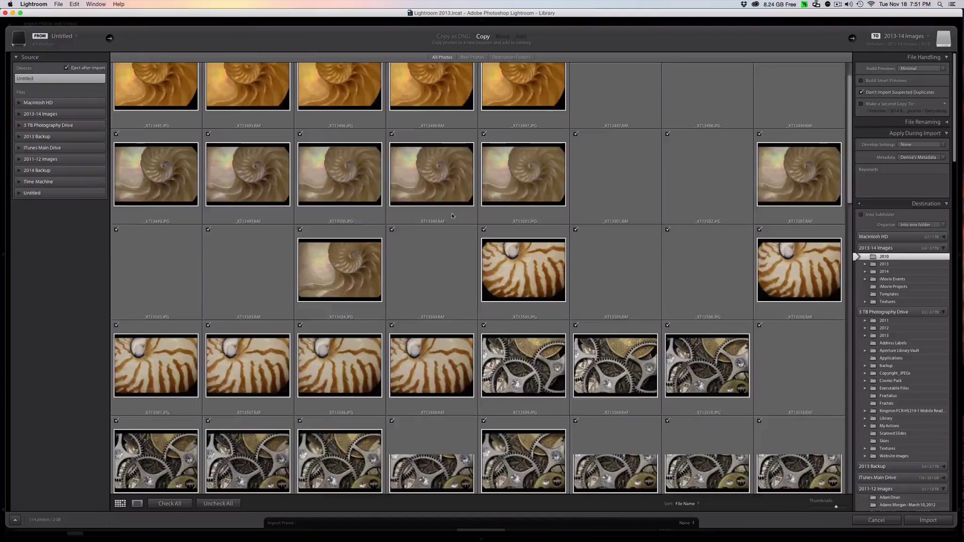
{"action": "scroll", "coordinate": [451, 216], "scroll_direction": "up", "scroll_amount": 2}
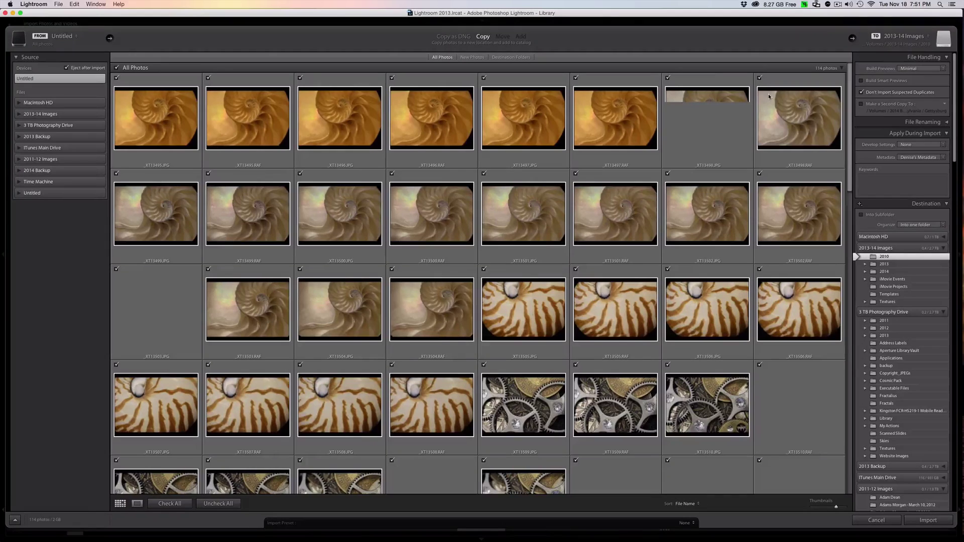
{"action": "mouse_move", "coordinate": [768, 93]}
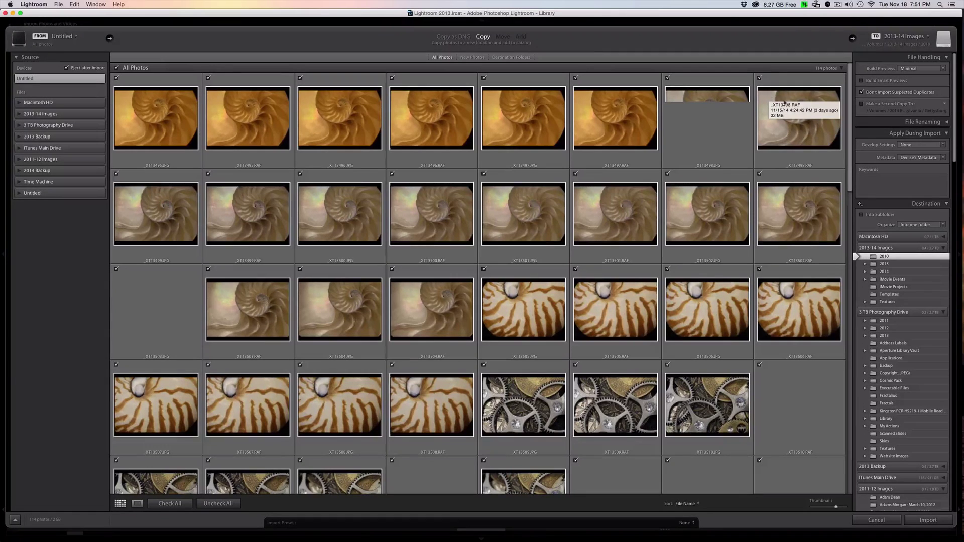
Step: Enable making a second copy of the imported photos and check the file renaming options
{"action": "left_click", "coordinate": [861, 104]}
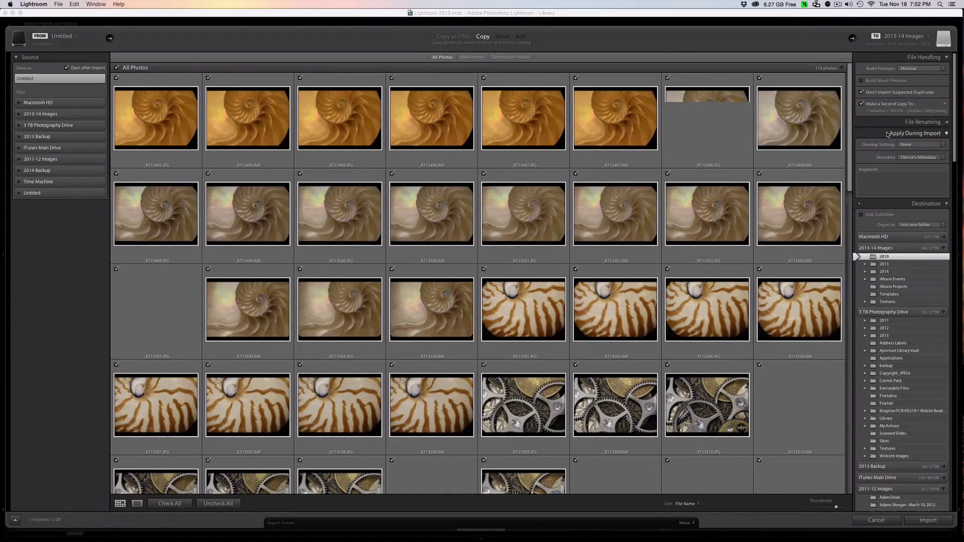
{"action": "left_click", "coordinate": [946, 123]}
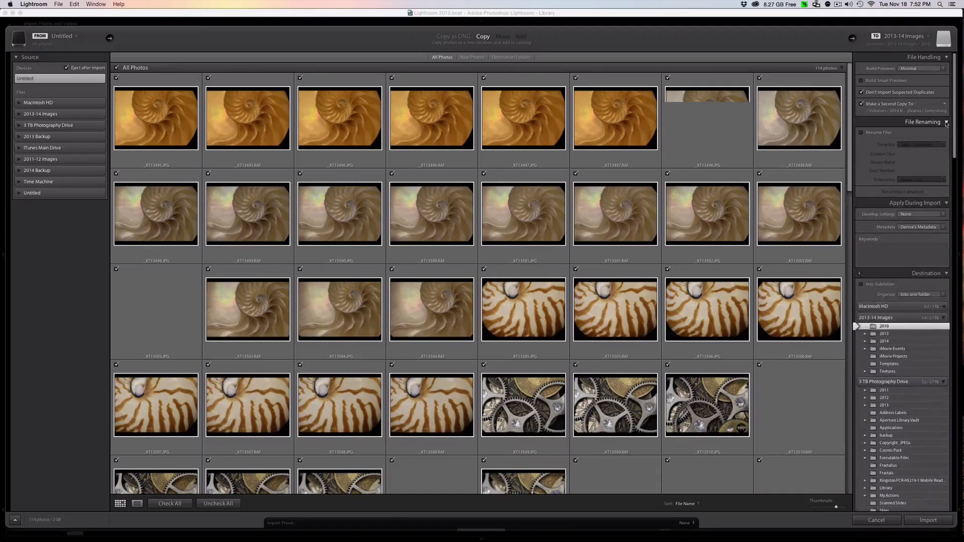
{"action": "left_click", "coordinate": [946, 123]}
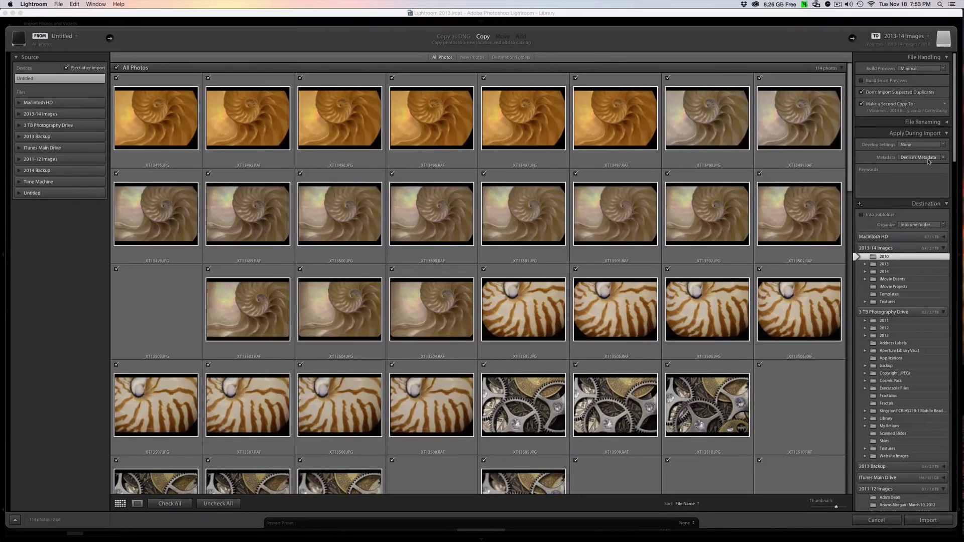
Step: Start a new import metadata preset and name it "new preset"
{"action": "left_click", "coordinate": [938, 159]}
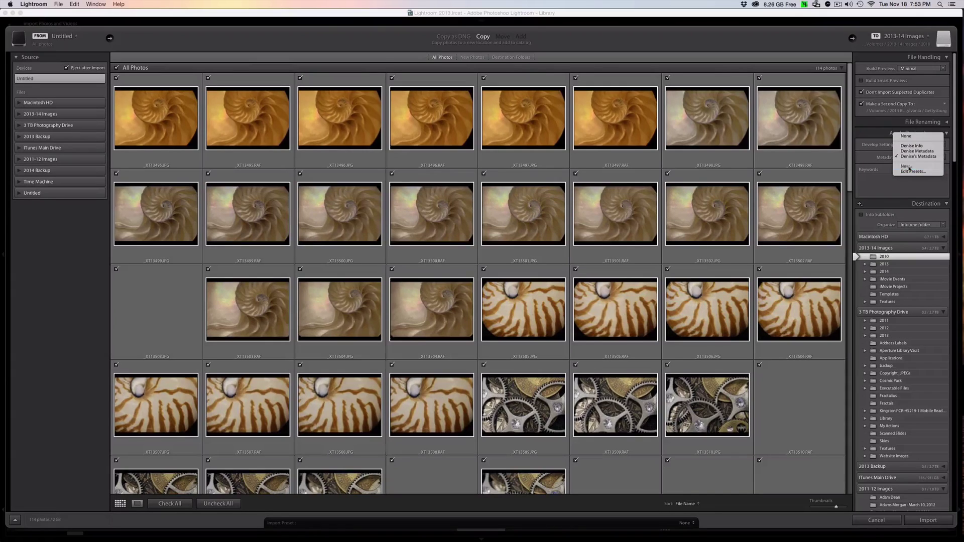
{"action": "left_click", "coordinate": [910, 167]}
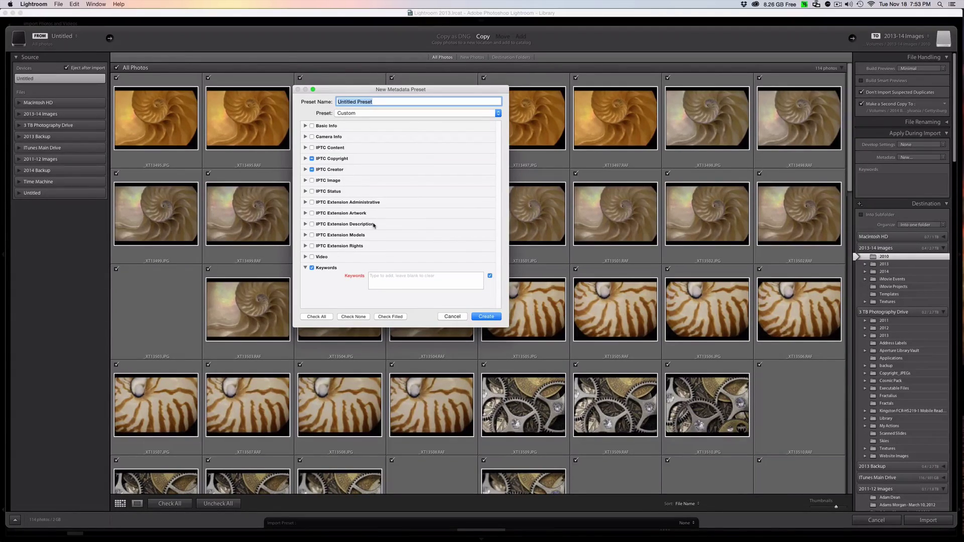
{"action": "left_click", "coordinate": [372, 101]}
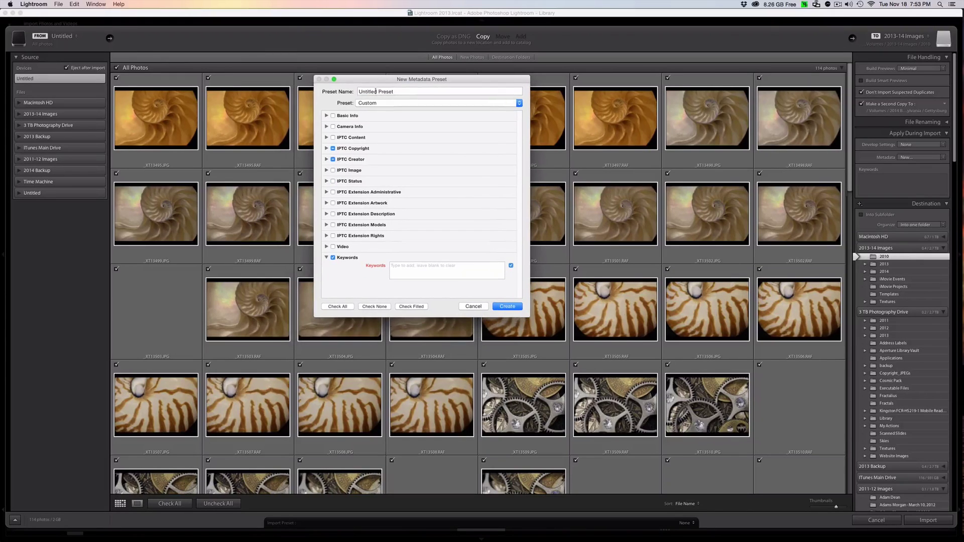
{"action": "left_click_drag", "start_coordinate": [399, 93], "coordinate": [353, 98]}
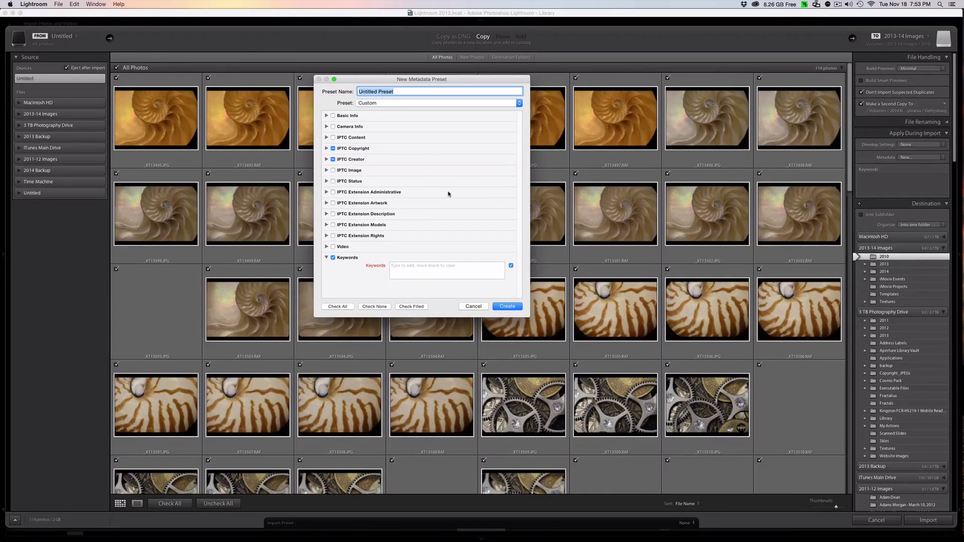
{"action": "type", "text": "new preset"}
Step: Enter the photographer's name as both the IPTC copyright and the IPTC creator in the new metadata preset
{"action": "left_click", "coordinate": [327, 148]}
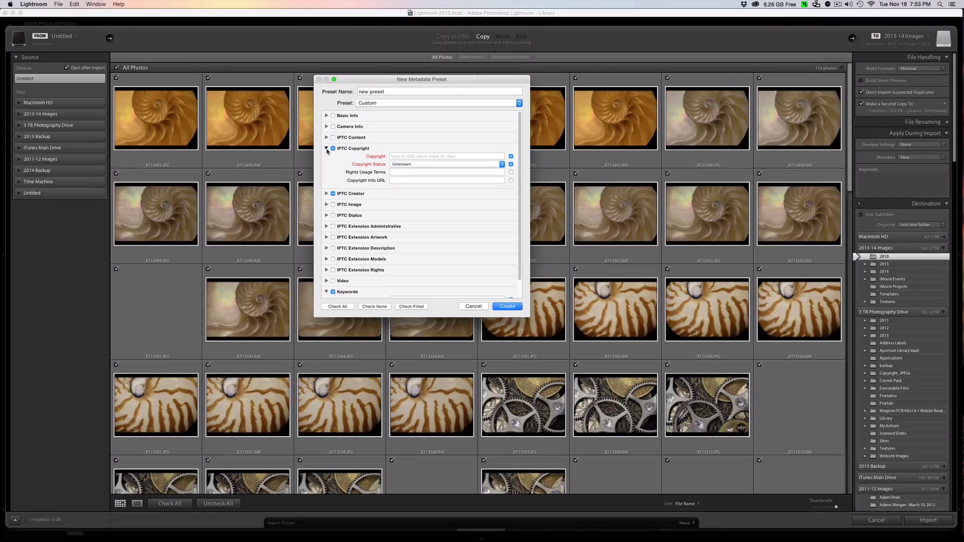
{"action": "left_click", "coordinate": [326, 193]}
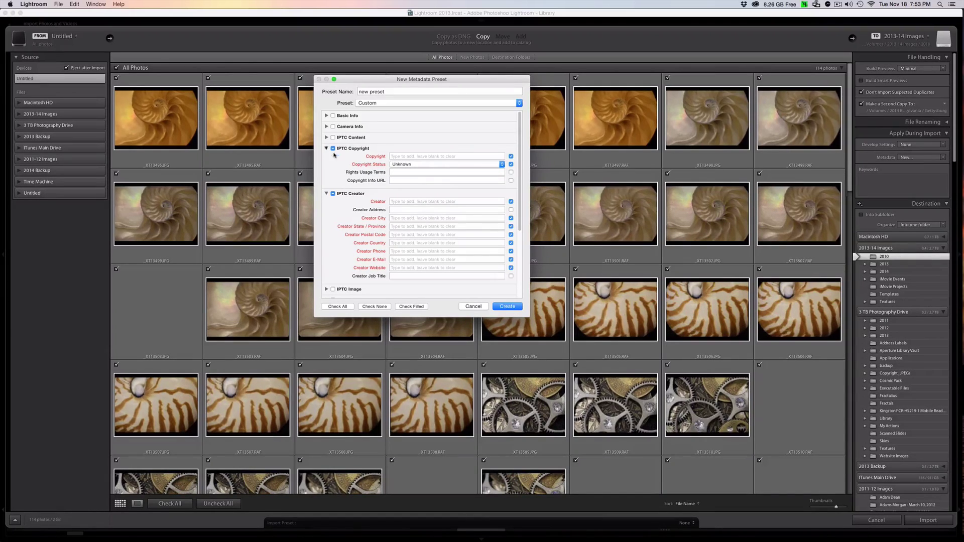
{"action": "left_click", "coordinate": [422, 165]}
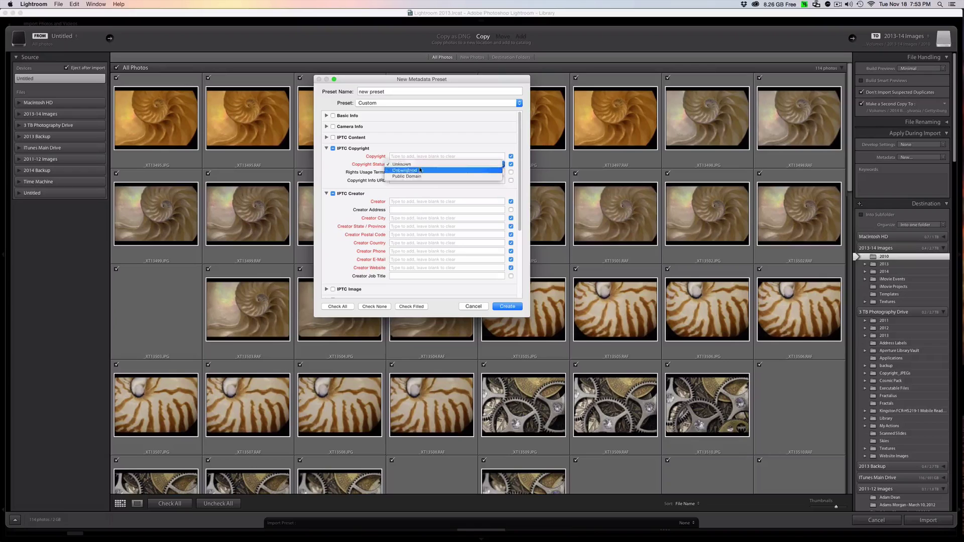
{"action": "left_click", "coordinate": [357, 159]}
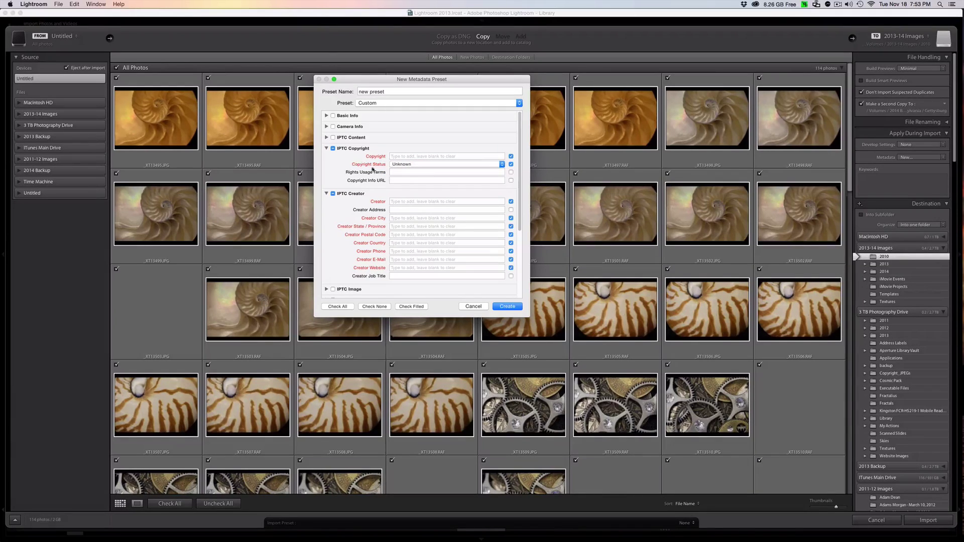
{"action": "left_click", "coordinate": [431, 156]}
{"action": "type", "text": "Denise"}
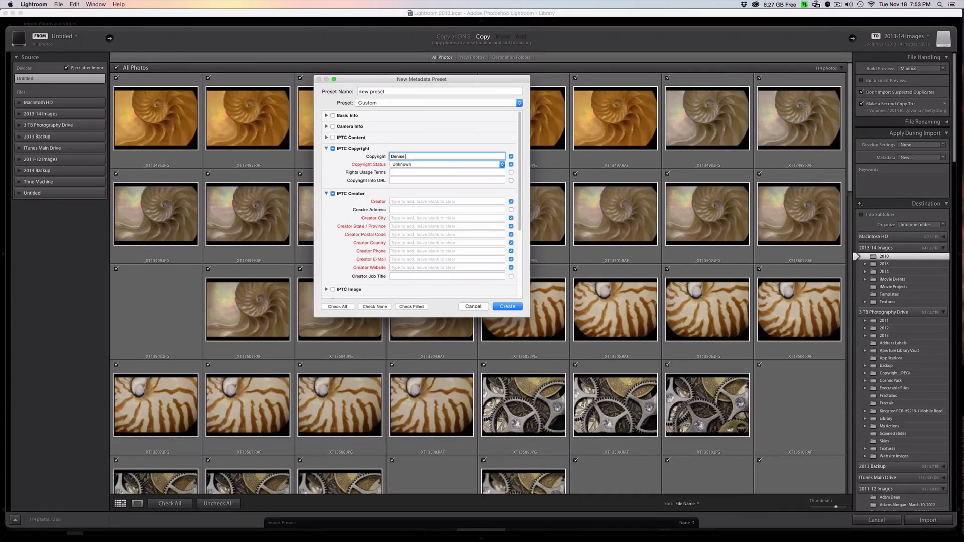
{"action": "left_click", "coordinate": [421, 201]}
{"action": "type", "text": "Denise"}
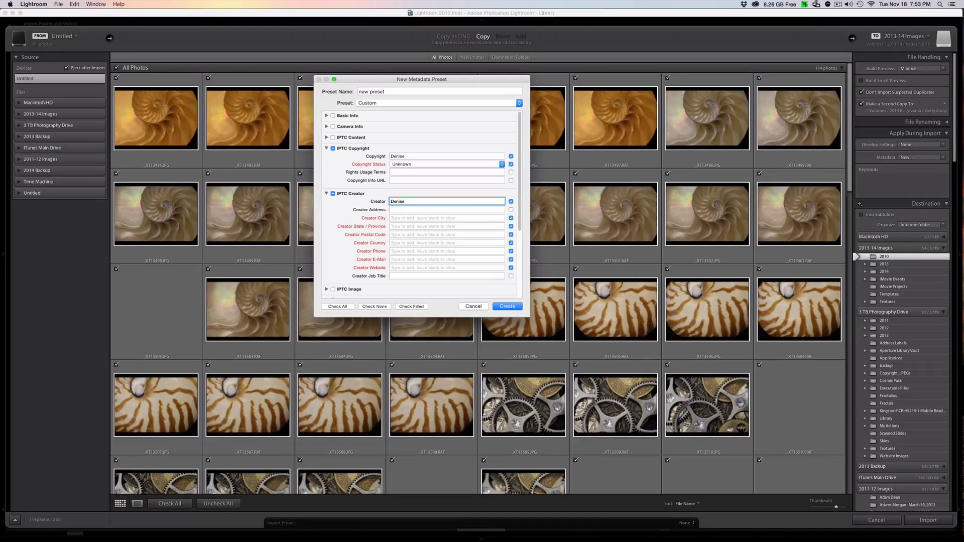
Step: Fill in the creator's city and state in the IPTC Creator section of the preset
{"action": "left_click", "coordinate": [410, 218]}
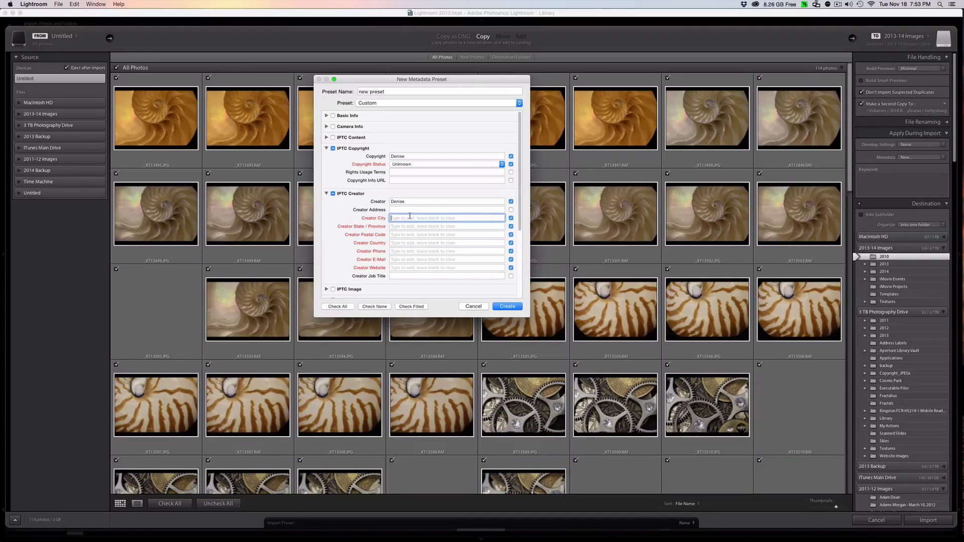
{"action": "type", "text": "Le"}
{"action": "key", "text": "BackSpace"}
{"action": "key", "text": "BackSpace"}
{"action": "type", "text": "rg"}
{"action": "left_click", "coordinate": [403, 226]}
{"action": "type", "text": "CA"}
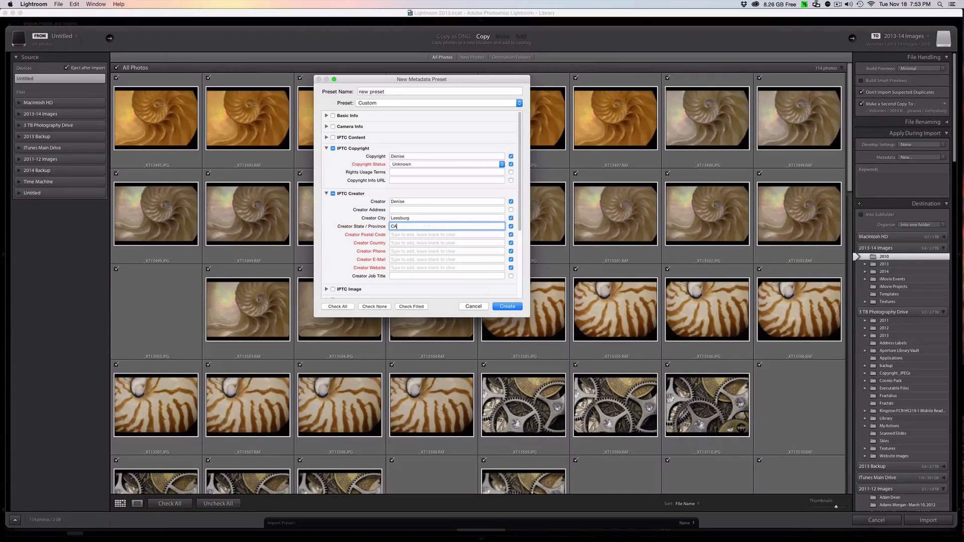
{"action": "key", "text": "BackSpace"}
{"action": "type", "text": "V"}
Step: Go through the creator's postal code, phone, e-mail and website fields, and discard the new metadata preset
{"action": "left_click", "coordinate": [396, 234]}
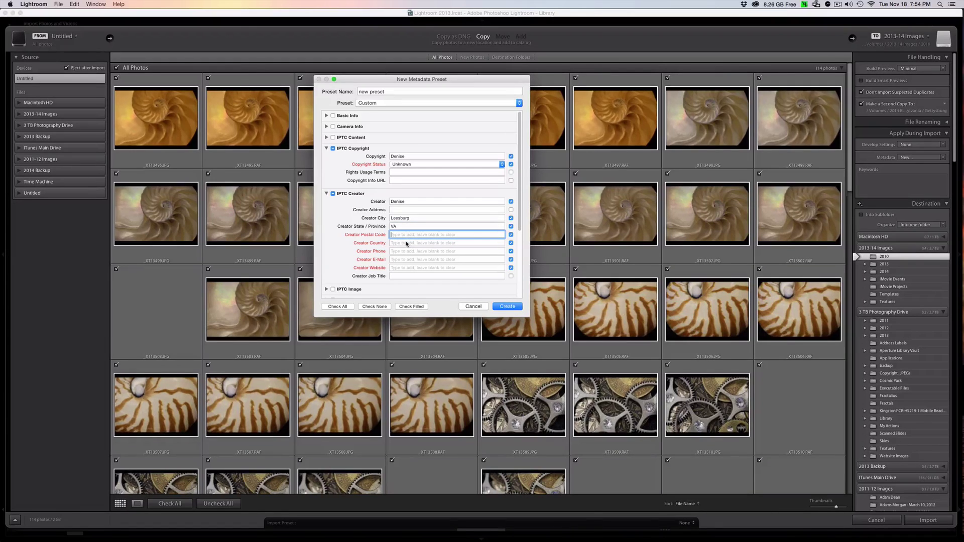
{"action": "left_click", "coordinate": [398, 251]}
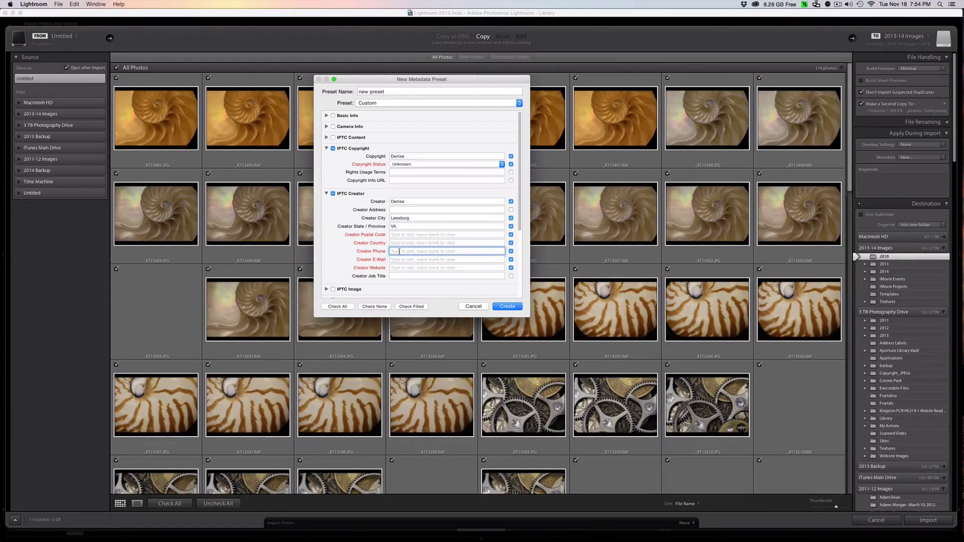
{"action": "left_click", "coordinate": [395, 259]}
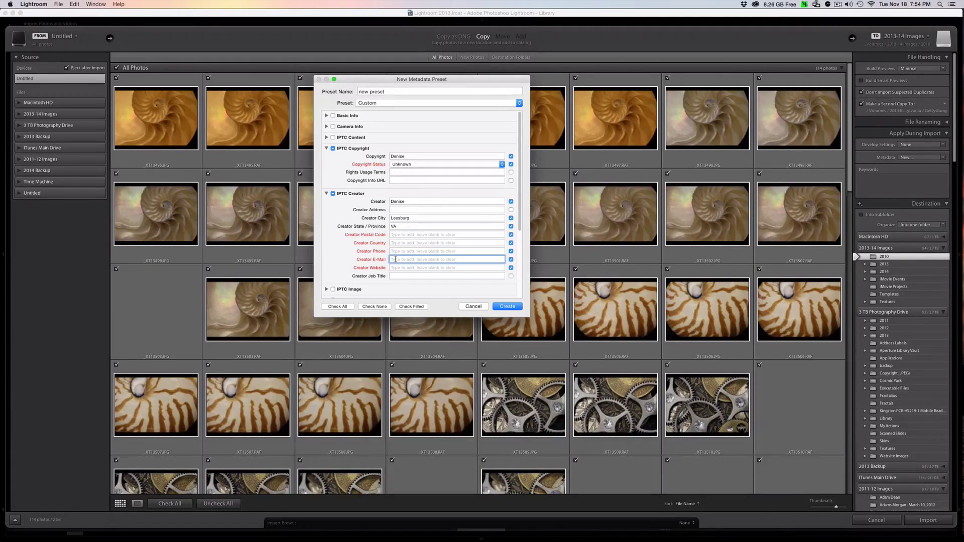
{"action": "left_click", "coordinate": [396, 268]}
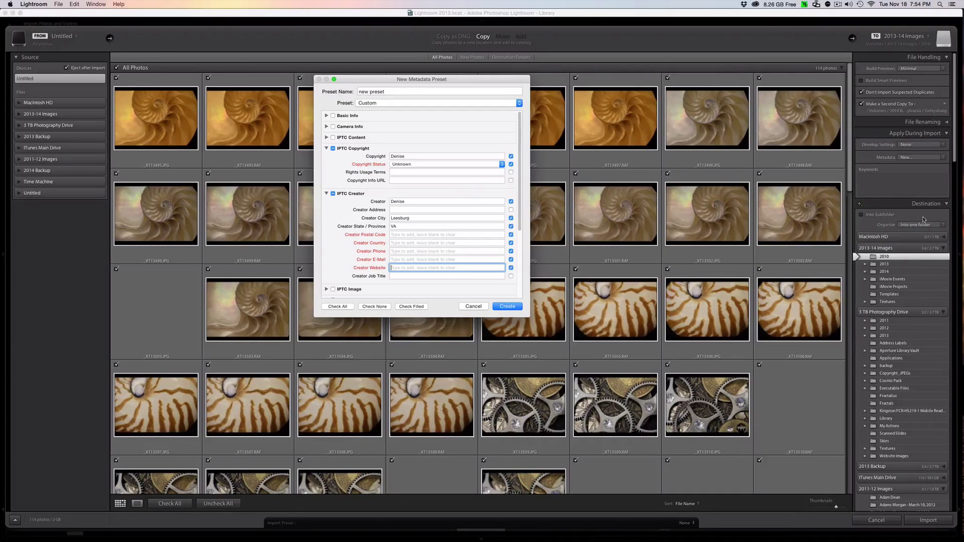
{"action": "left_click", "coordinate": [474, 309]}
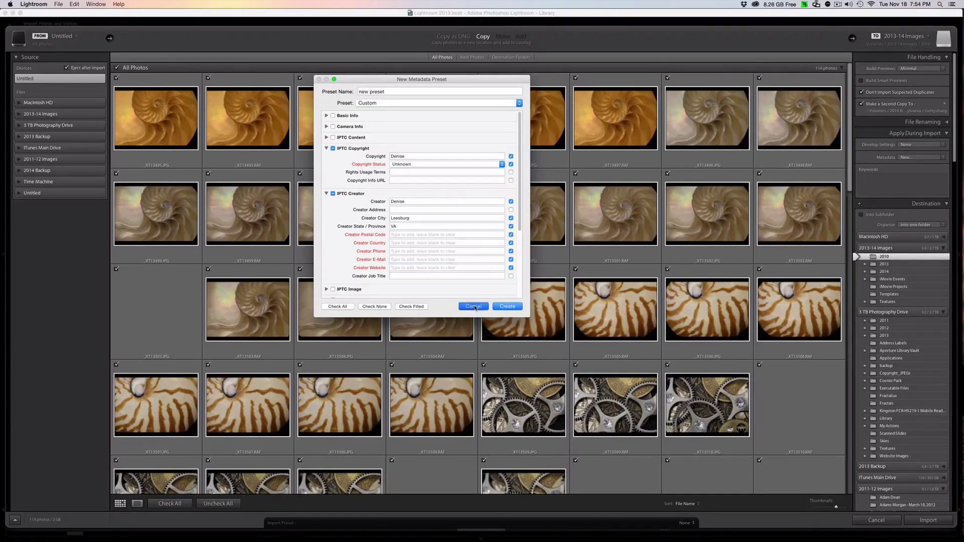
Step: Reapply the photographer's previously used metadata preset to the import and add the keywords "macro, Close Up,"
{"action": "left_click", "coordinate": [919, 157]}
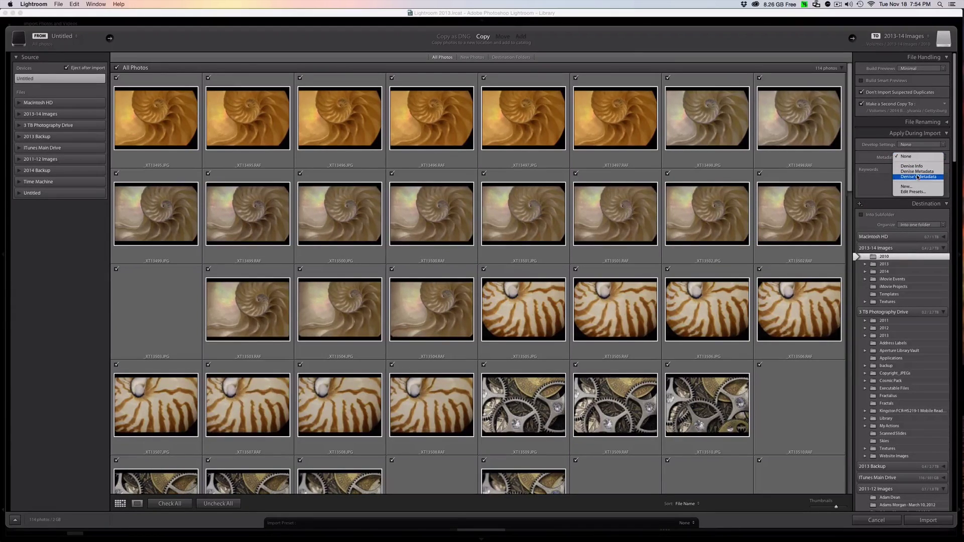
{"action": "left_click", "coordinate": [918, 176]}
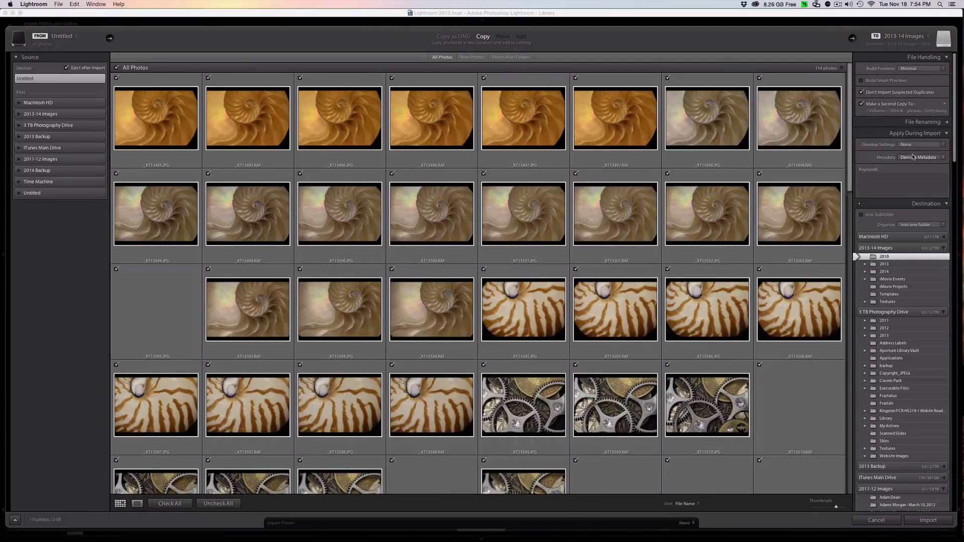
{"action": "left_click", "coordinate": [904, 190]}
{"action": "left_click", "coordinate": [888, 183]}
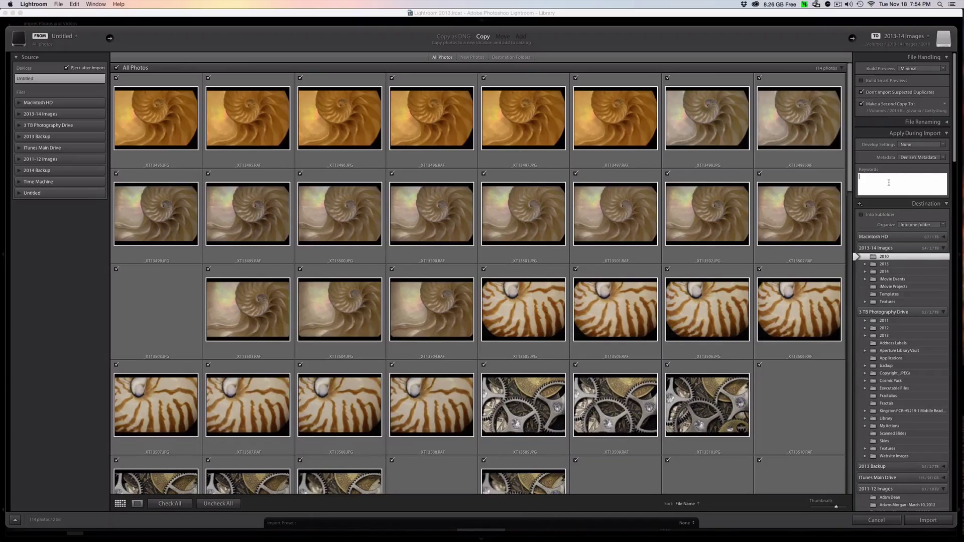
{"action": "type", "text": "macro"}
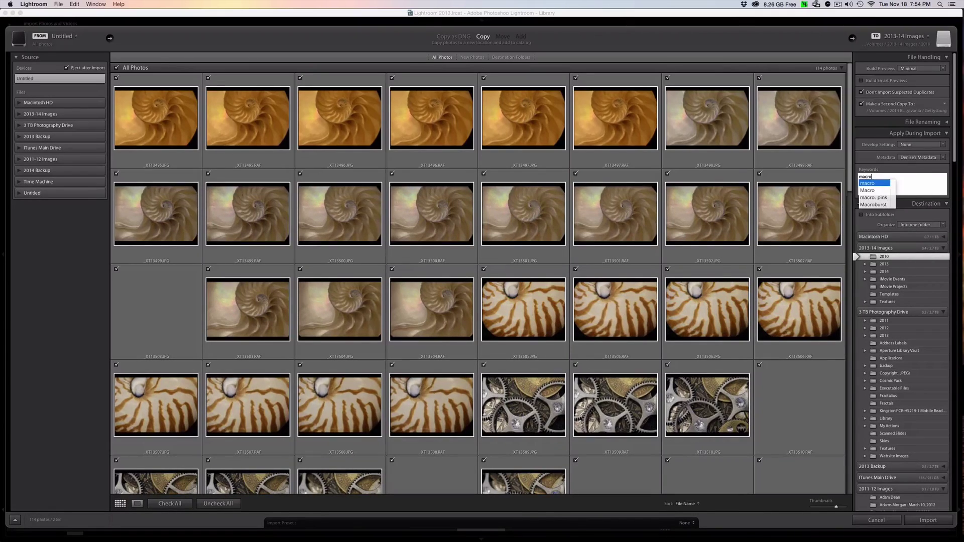
{"action": "type", "text": ", Close Up,"}
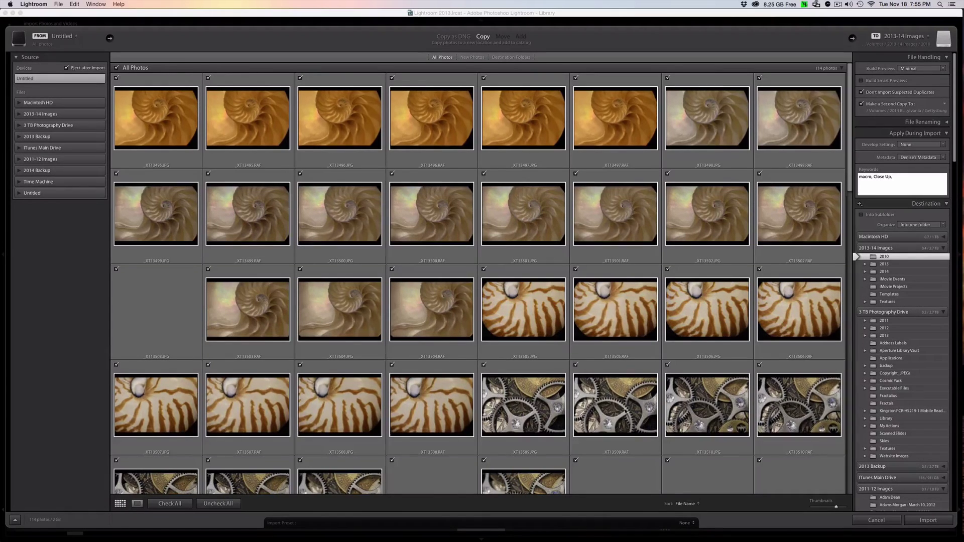
Step: Browse the photo previews from the shells down to the peacock feathers to review the subjects being imported
{"action": "scroll", "coordinate": [629, 397], "scroll_direction": "down", "scroll_amount": 8}
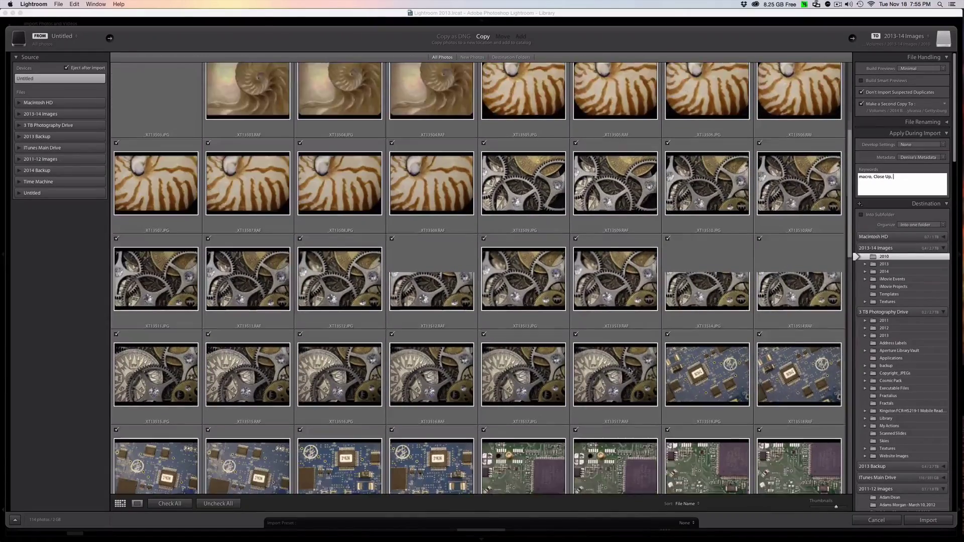
{"action": "scroll", "coordinate": [629, 370], "scroll_direction": "down", "scroll_amount": 3}
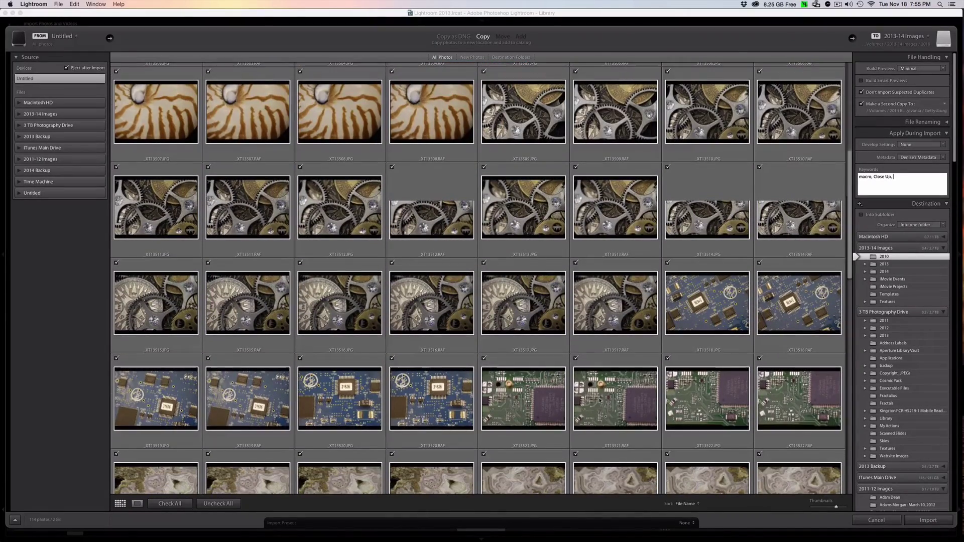
{"action": "left_click", "coordinate": [403, 393]}
{"action": "scroll", "coordinate": [452, 386], "scroll_direction": "down", "scroll_amount": 1}
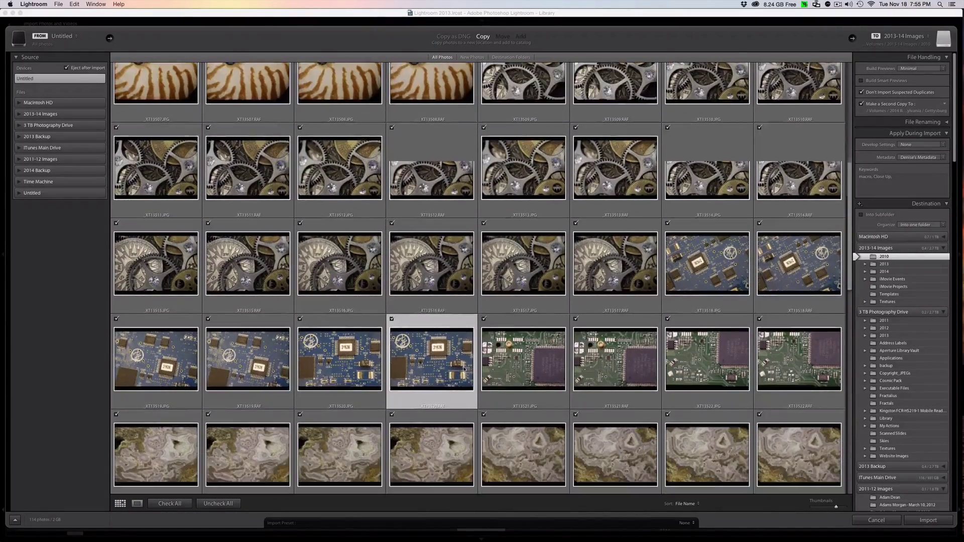
{"action": "scroll", "coordinate": [453, 385], "scroll_direction": "down", "scroll_amount": 3}
{"action": "left_click", "coordinate": [453, 381]}
{"action": "scroll", "coordinate": [459, 377], "scroll_direction": "down", "scroll_amount": 2}
{"action": "left_click", "coordinate": [456, 397]}
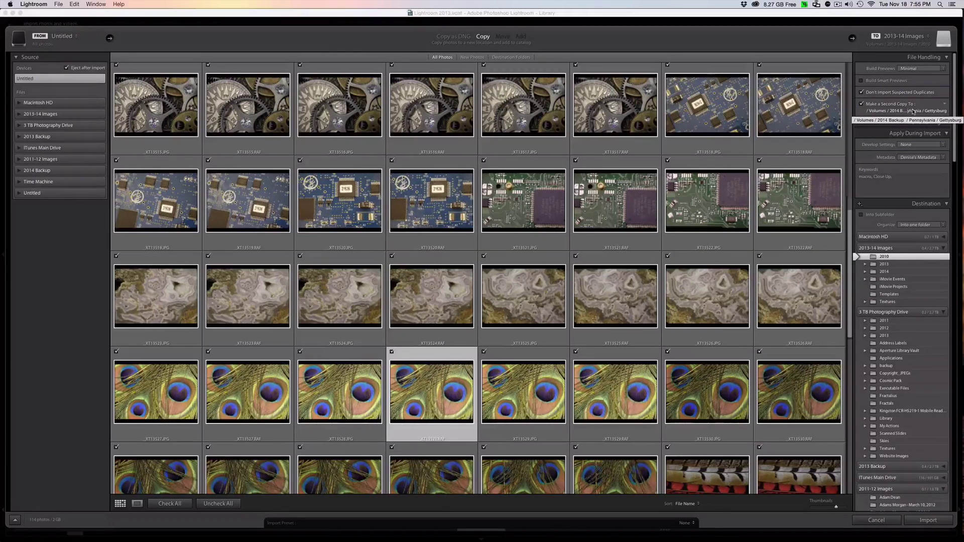
Step: Change the second-copy location to the Virginia folder on the 2014 Backup drive
{"action": "left_click", "coordinate": [914, 111]}
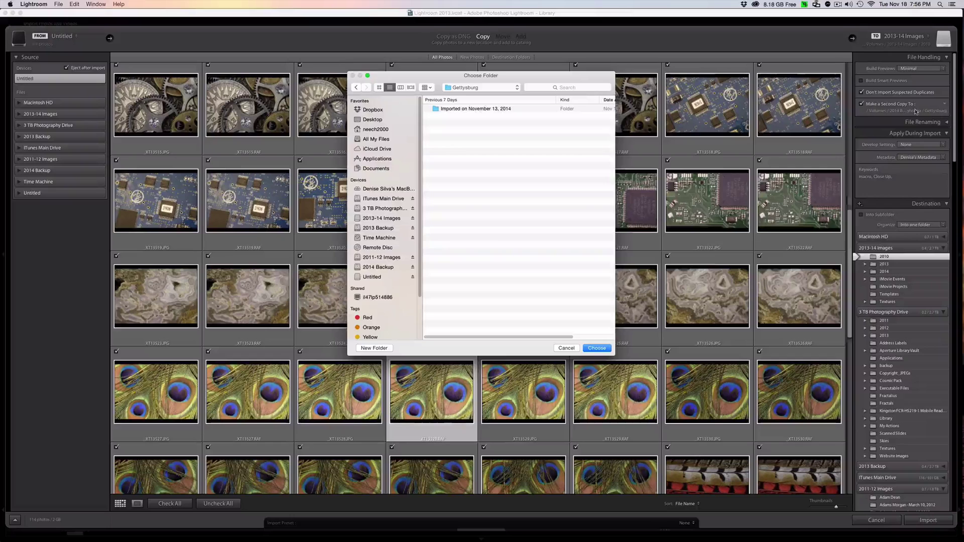
{"action": "left_click", "coordinate": [566, 348]}
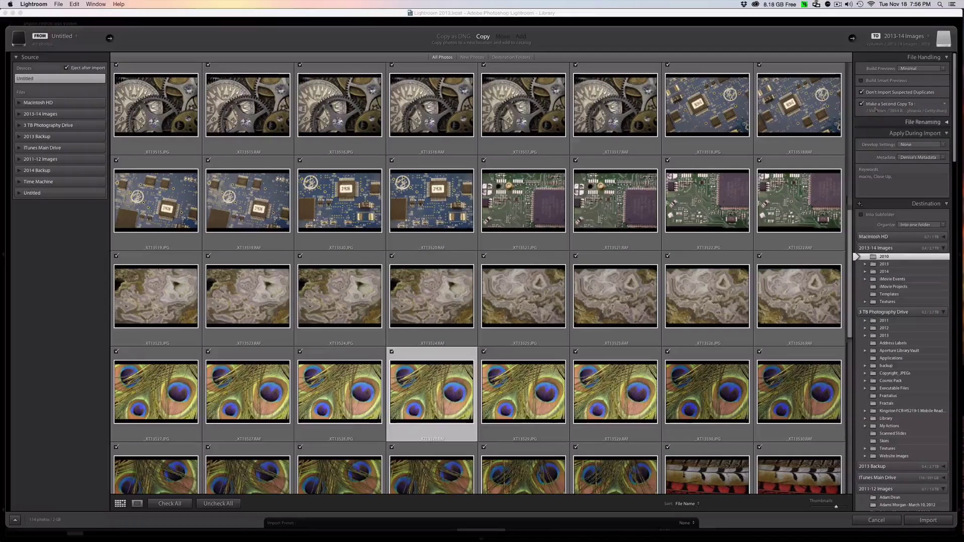
{"action": "left_click", "coordinate": [915, 114]}
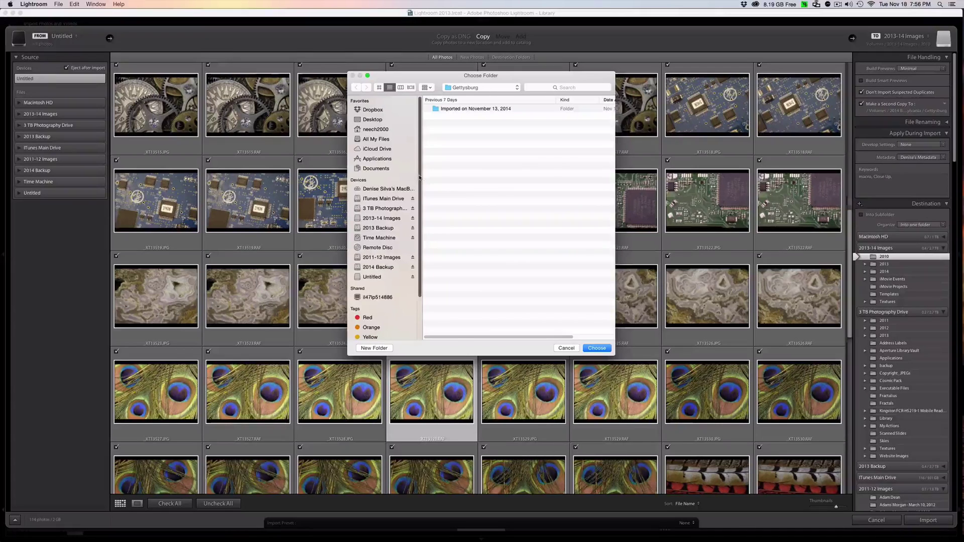
{"action": "left_click", "coordinate": [385, 268]}
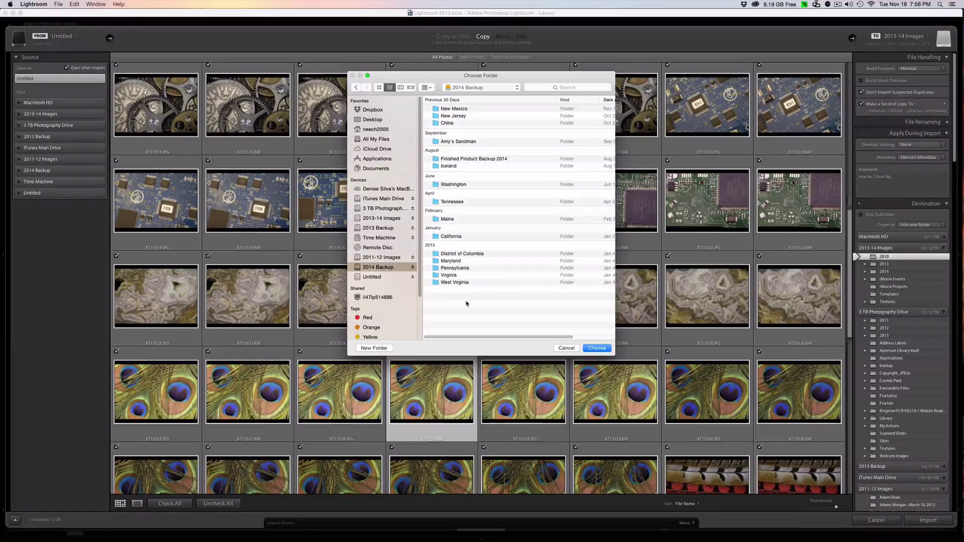
{"action": "left_click", "coordinate": [436, 275]}
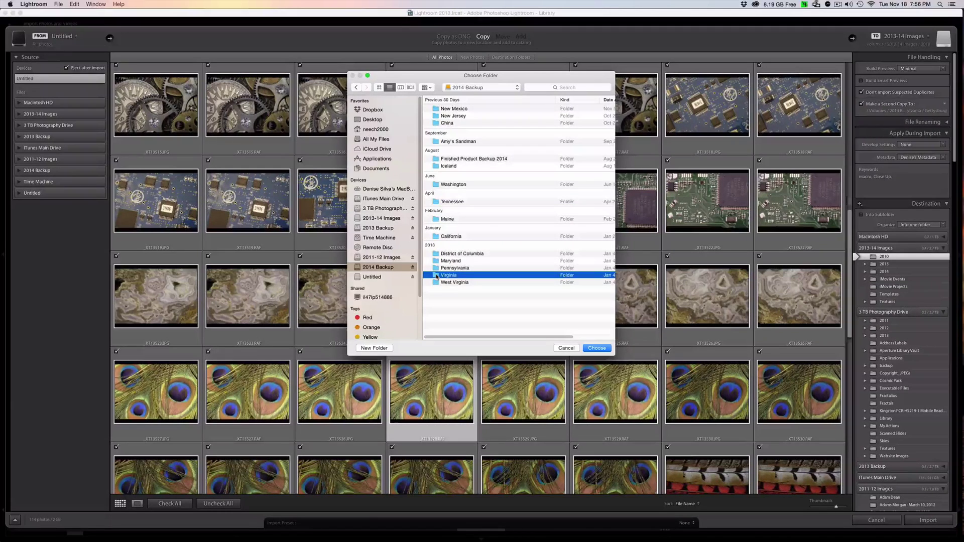
{"action": "double_click", "coordinate": [436, 275]}
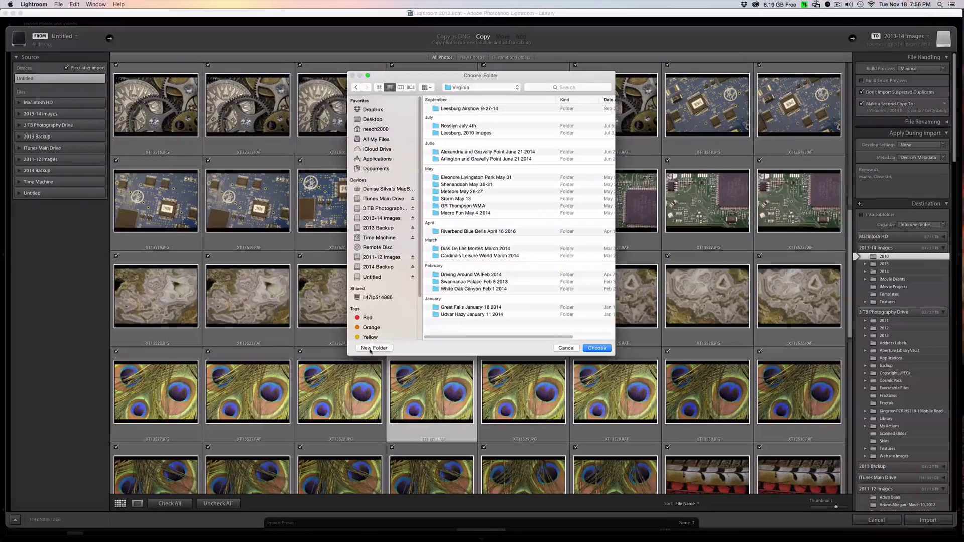
Step: Create a folder named "Macro NV" inside the backup's Virginia folder and choose it for the second copy
{"action": "left_click", "coordinate": [371, 348]}
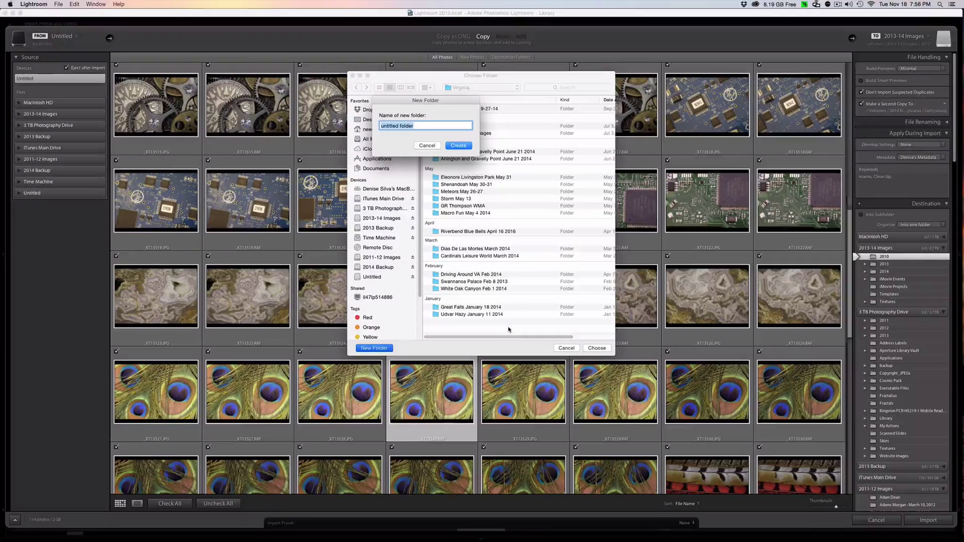
{"action": "type", "text": "Macro NV"}
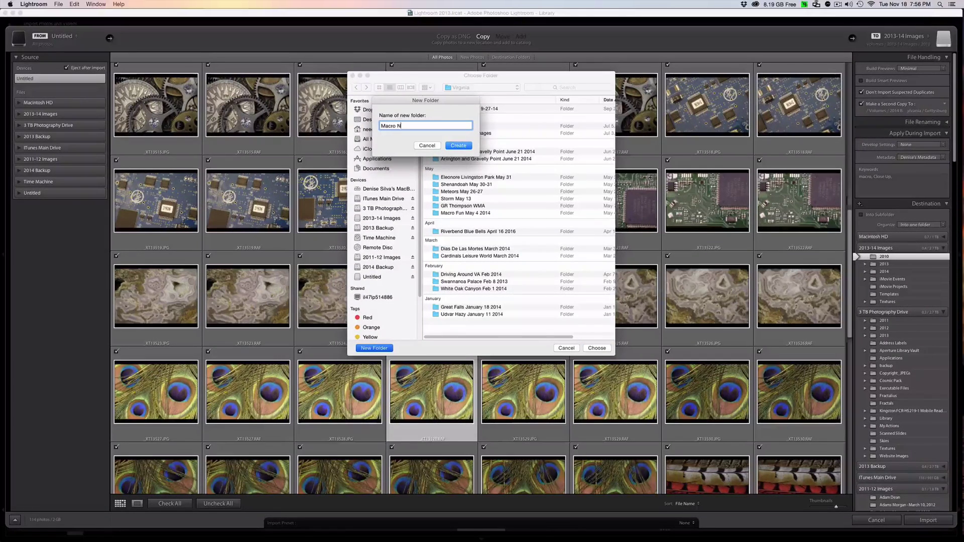
{"action": "left_click", "coordinate": [458, 146]}
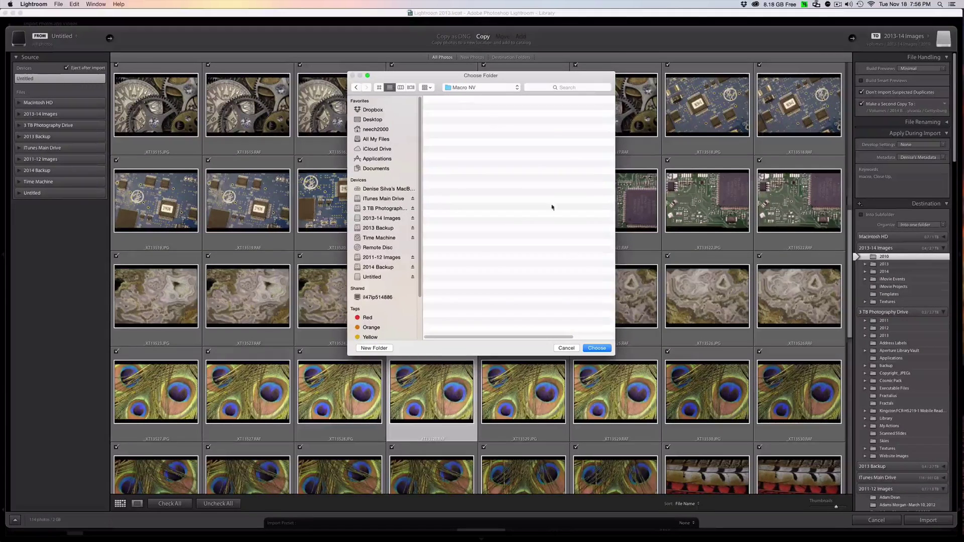
{"action": "left_click", "coordinate": [597, 348]}
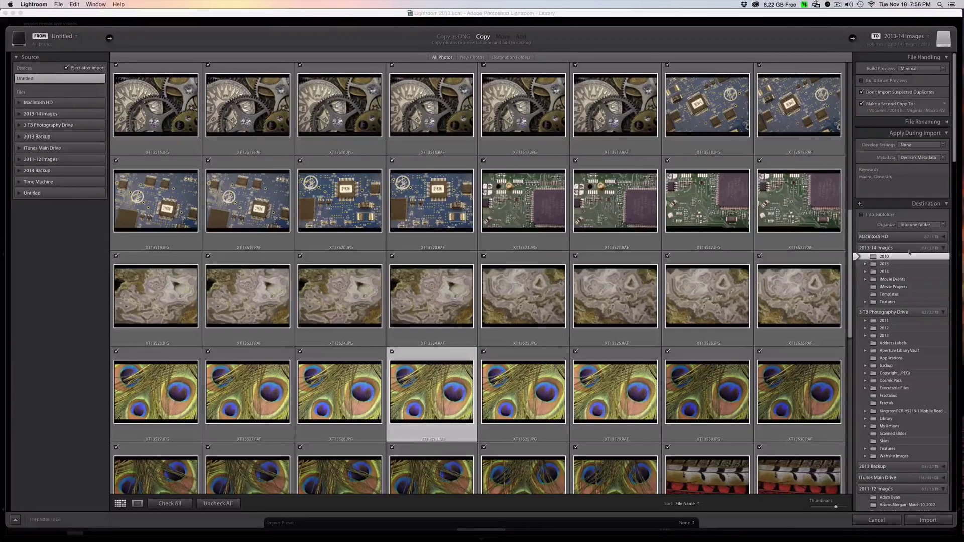
Step: Collapse the open drives in the destination list, and expand 2013-14 Images down to the 2014 Virginia folder
{"action": "left_click", "coordinate": [943, 249]}
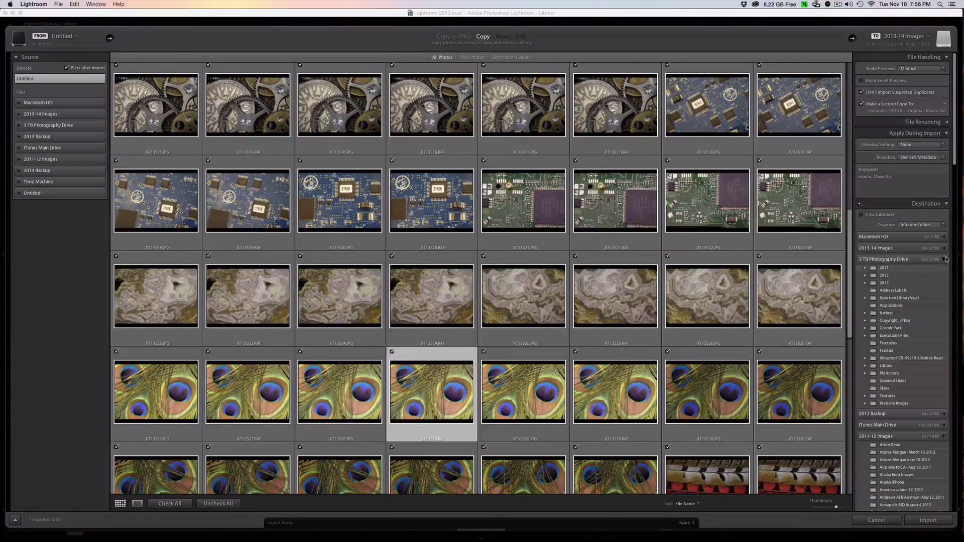
{"action": "left_click", "coordinate": [943, 259]}
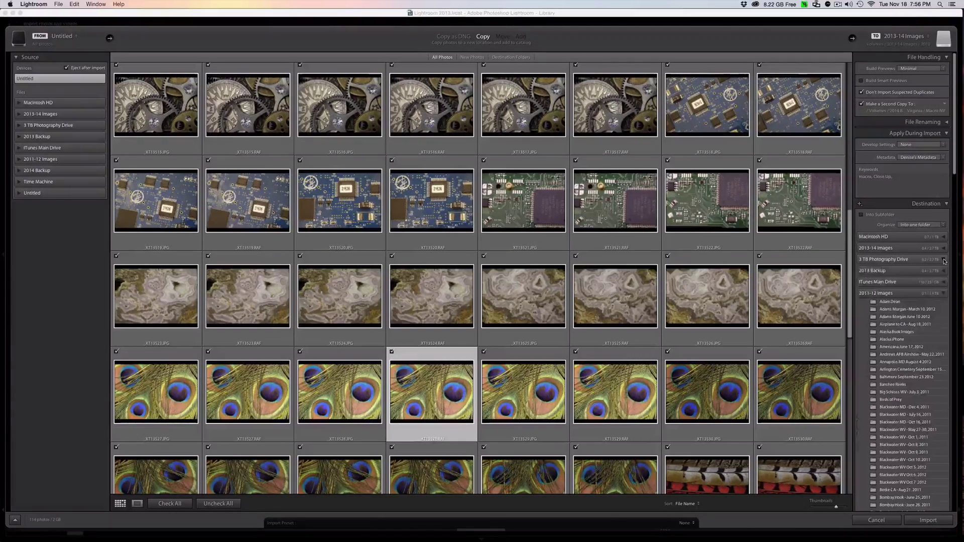
{"action": "left_click", "coordinate": [943, 293]}
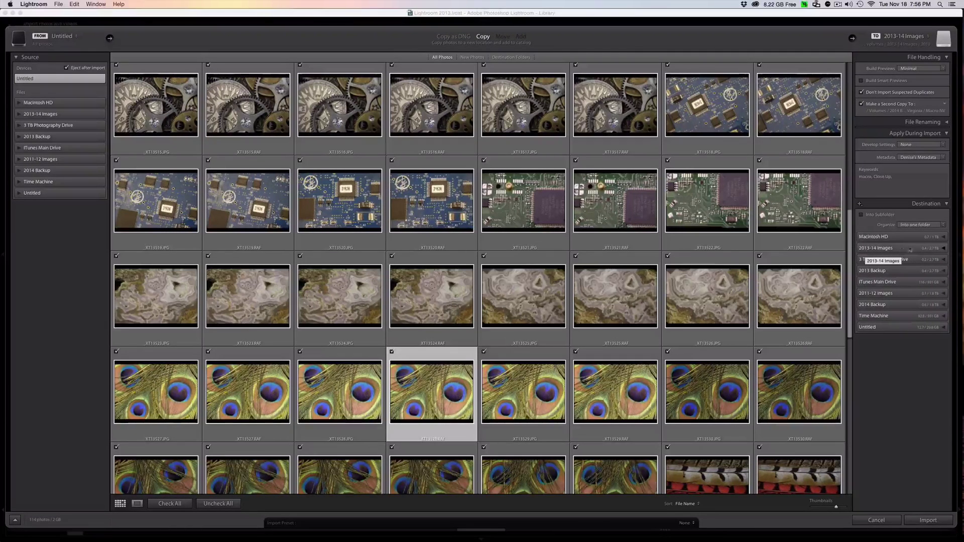
{"action": "left_click", "coordinate": [942, 248]}
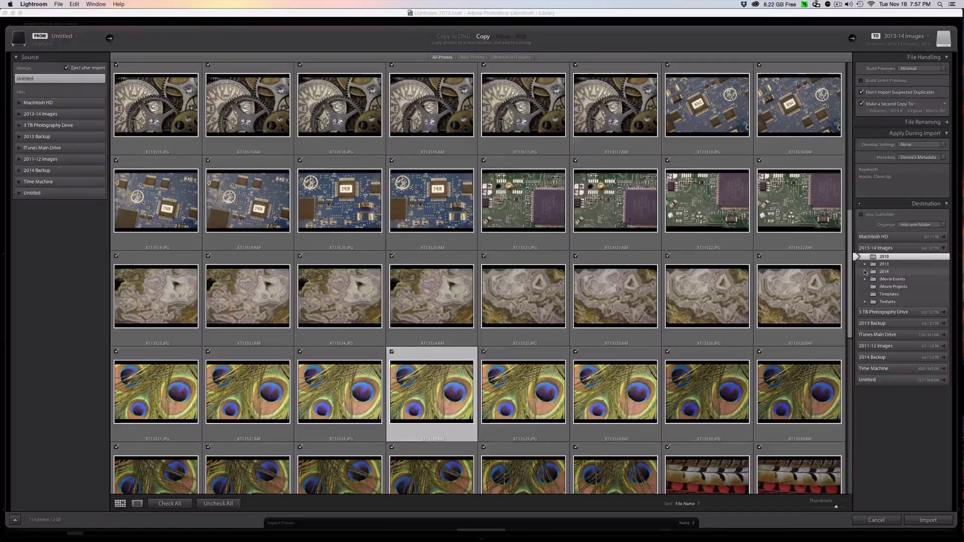
{"action": "left_click", "coordinate": [865, 272]}
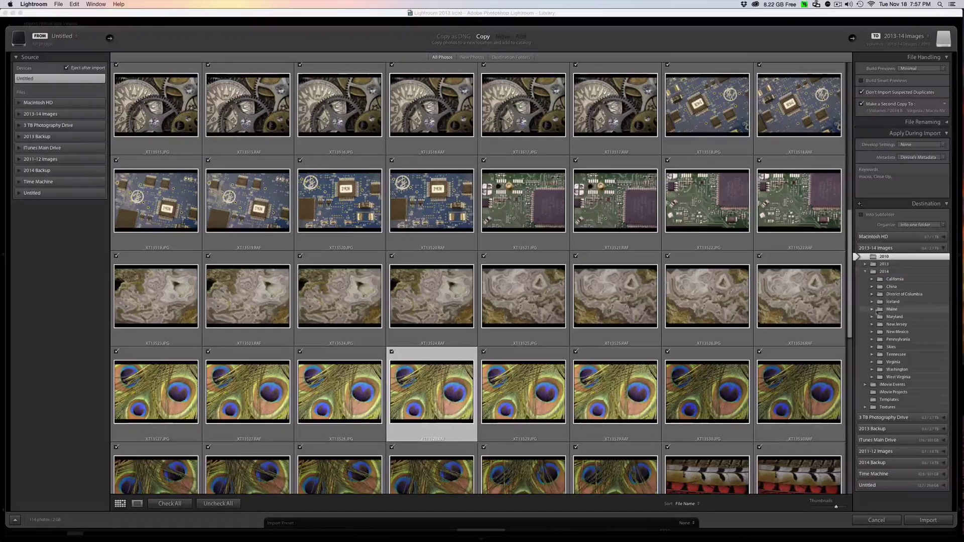
{"action": "left_click", "coordinate": [872, 362]}
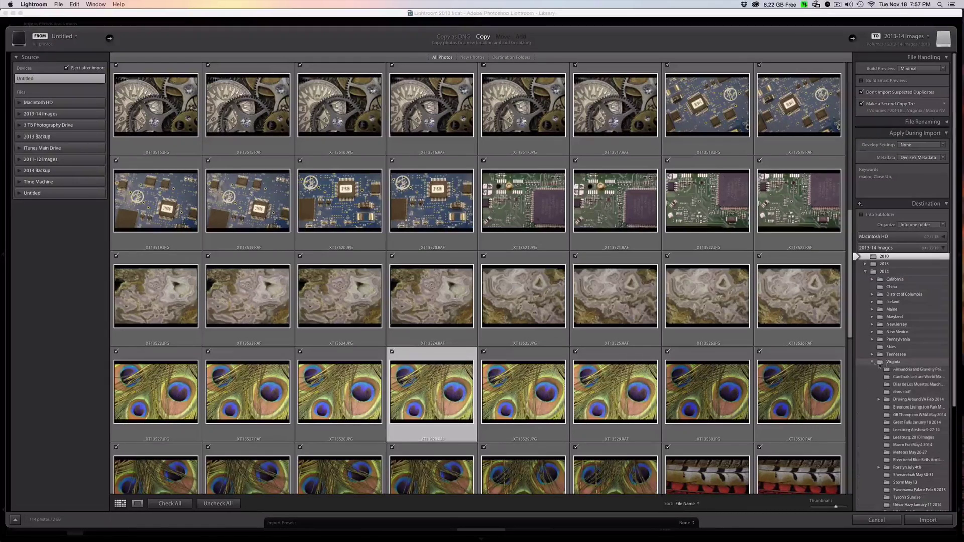
Step: Create a folder named "Macro NV" inside the 2014 Virginia folder and choose it as the import destination
{"action": "right_click", "coordinate": [899, 363]}
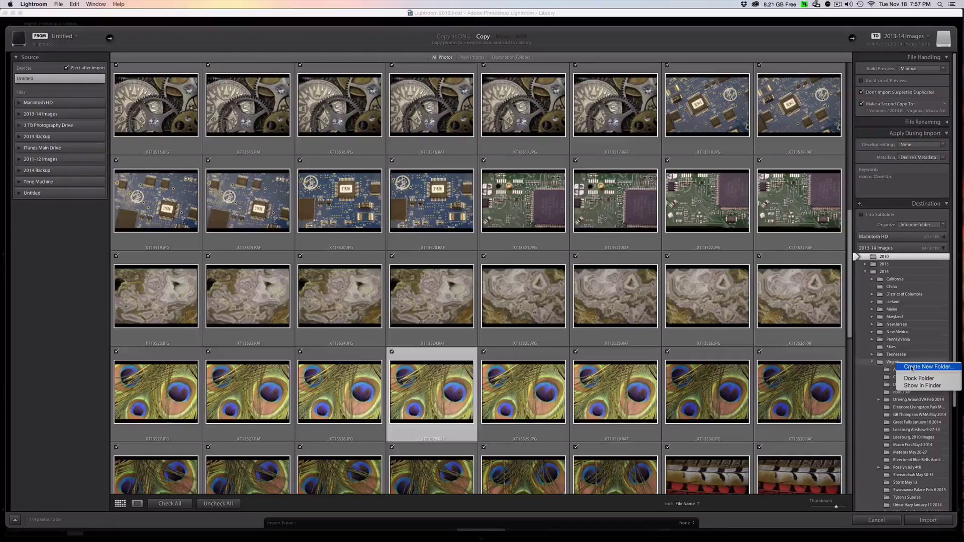
{"action": "left_click", "coordinate": [911, 368]}
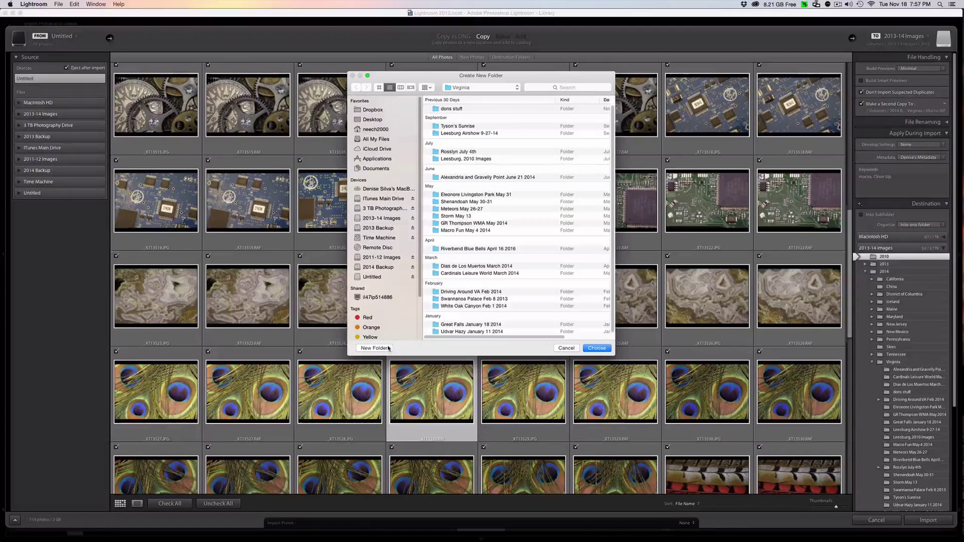
{"action": "left_click", "coordinate": [389, 349]}
{"action": "left_click_drag", "start_coordinate": [448, 103], "coordinate": [463, 104]}
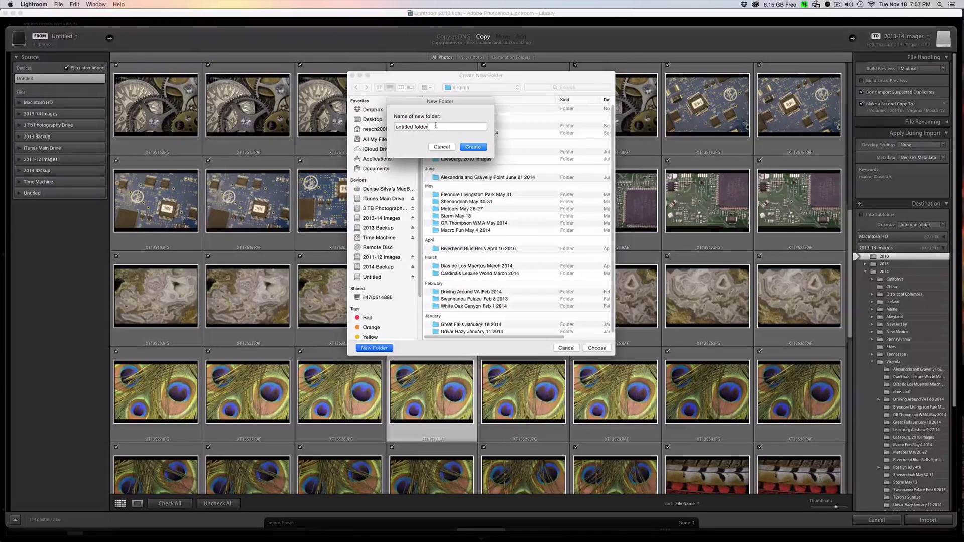
{"action": "left_click", "coordinate": [426, 127]}
{"action": "key", "text": "BackSpace"}
{"action": "key", "text": "BackSpace"}
{"action": "key", "text": "BackSpace"}
{"action": "key", "text": "BackSpace"}
{"action": "key", "text": "BackSpace"}
{"action": "key", "text": "BackSpace"}
{"action": "key", "text": "BackSpace"}
{"action": "key", "text": "BackSpace"}
{"action": "key", "text": "BackSpace"}
{"action": "key", "text": "BackSpace"}
{"action": "key", "text": "BackSpace"}
{"action": "key", "text": "BackSpace"}
{"action": "key", "text": "BackSpace"}
{"action": "key", "text": "BackSpace"}
{"action": "key", "text": "BackSpace"}
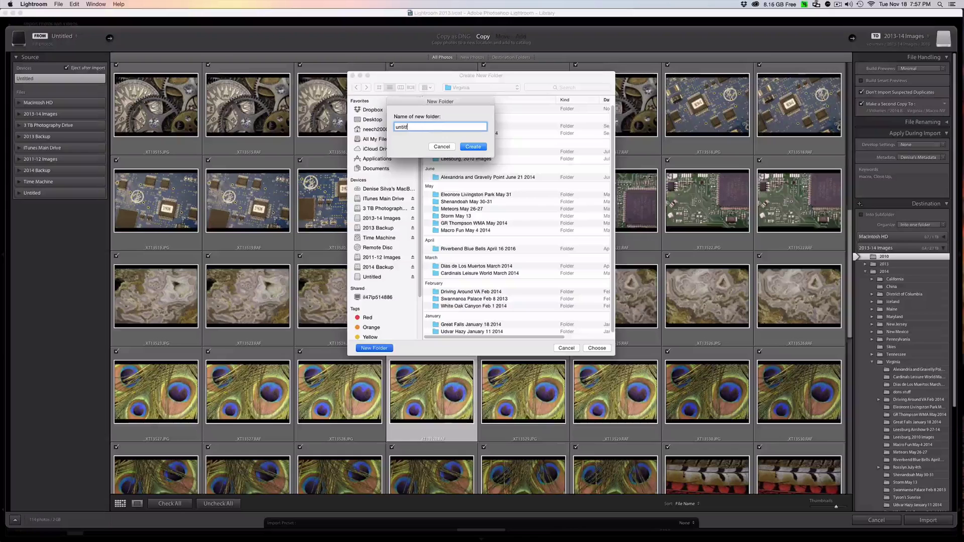
{"action": "type", "text": "Macro NV"}
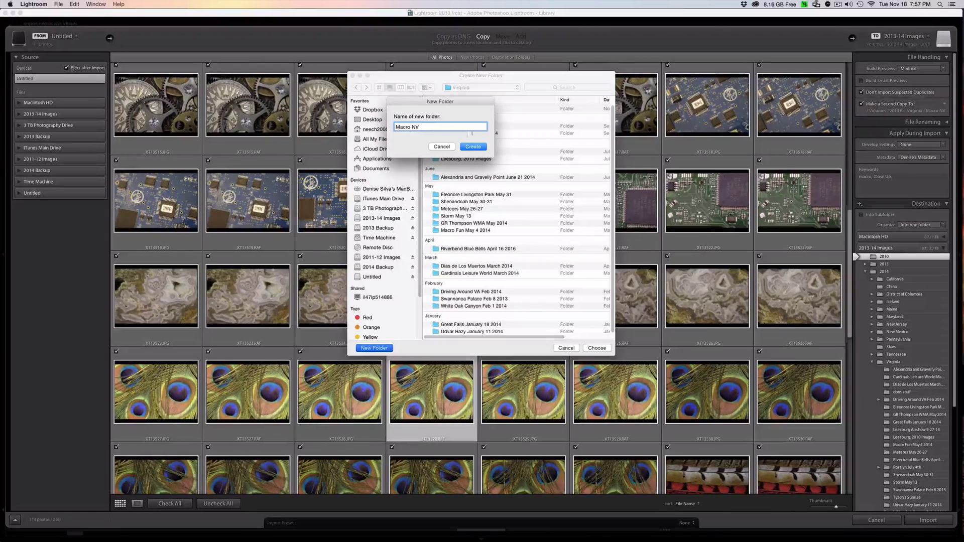
{"action": "left_click", "coordinate": [472, 147]}
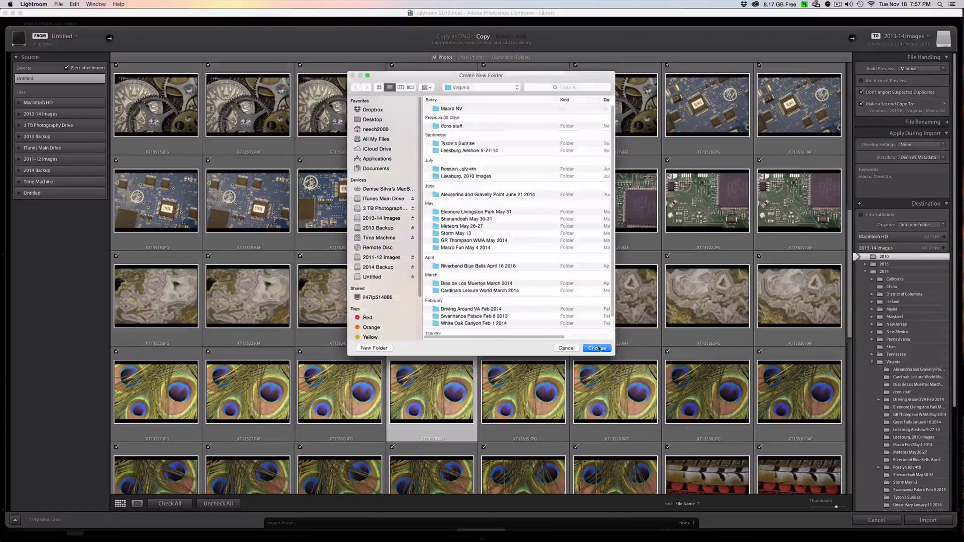
{"action": "left_click", "coordinate": [596, 348]}
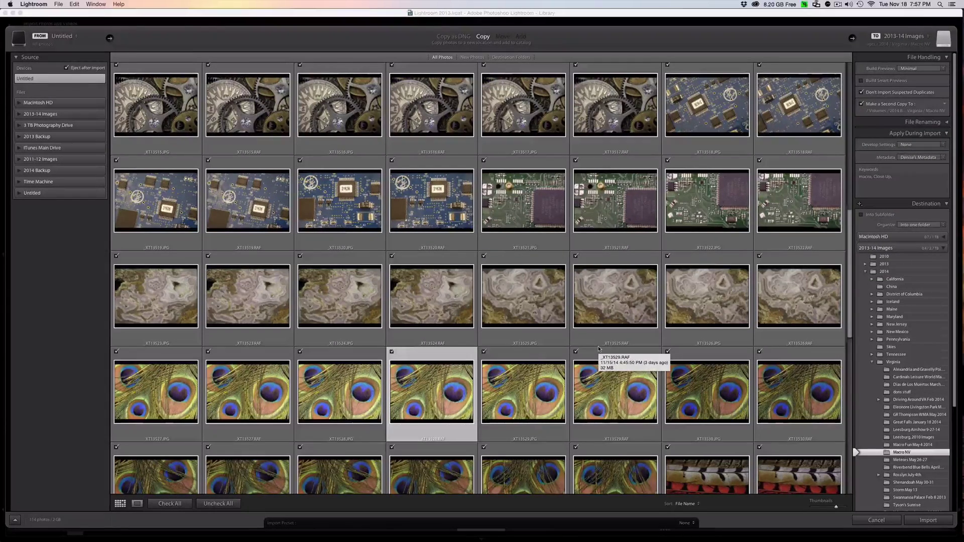
Step: Check the import settings and destination, and start importing the photos
{"action": "scroll", "coordinate": [953, 405], "scroll_direction": "down", "scroll_amount": 4}
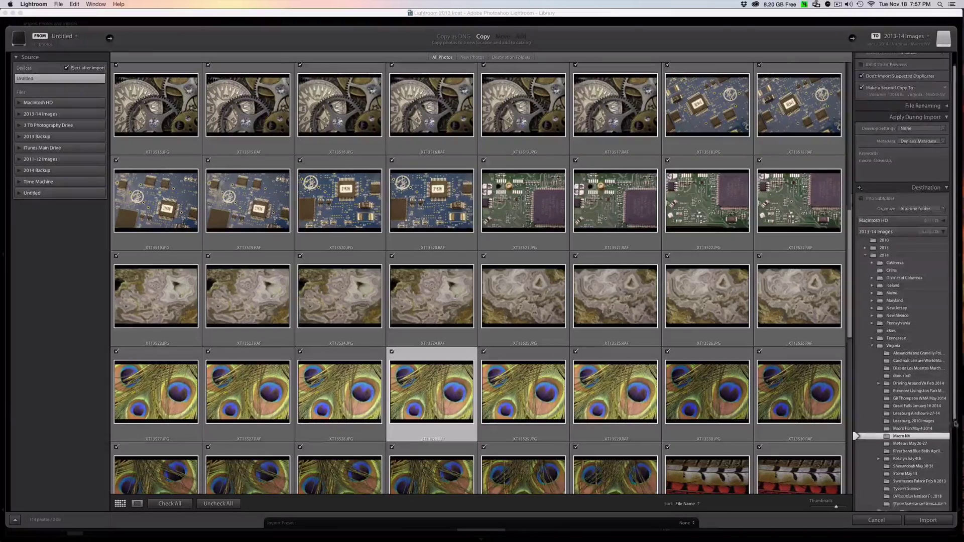
{"action": "scroll", "coordinate": [949, 402], "scroll_direction": "up", "scroll_amount": 4}
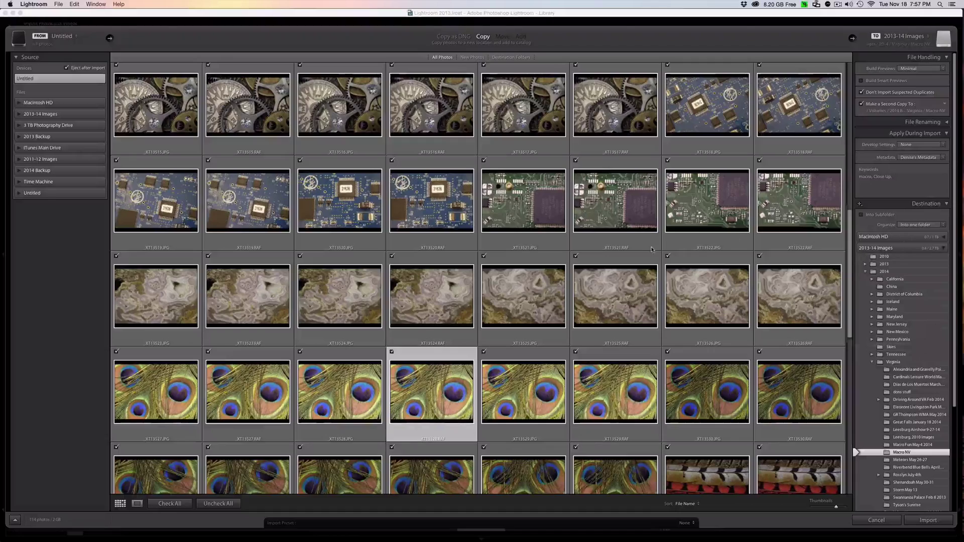
{"action": "left_click", "coordinate": [928, 521]}
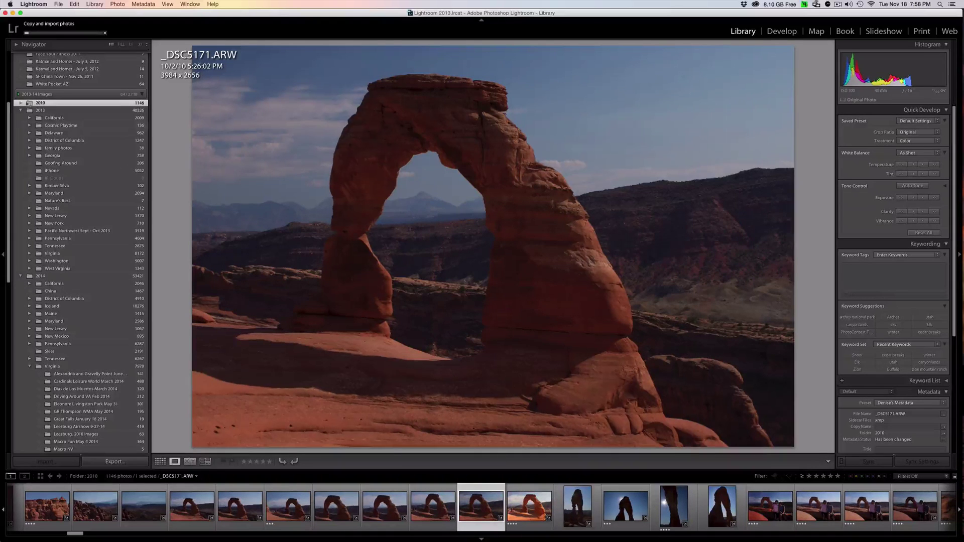
Step: Collapse the 2013 folder in the library, open the new Macro NV folder and show its photos as a grid
{"action": "left_click", "coordinate": [20, 111]}
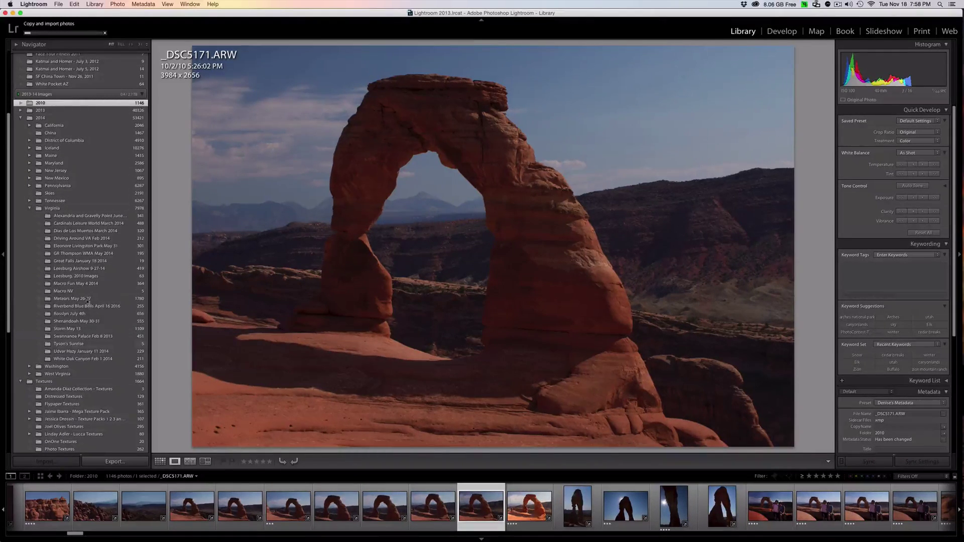
{"action": "left_click", "coordinate": [82, 293]}
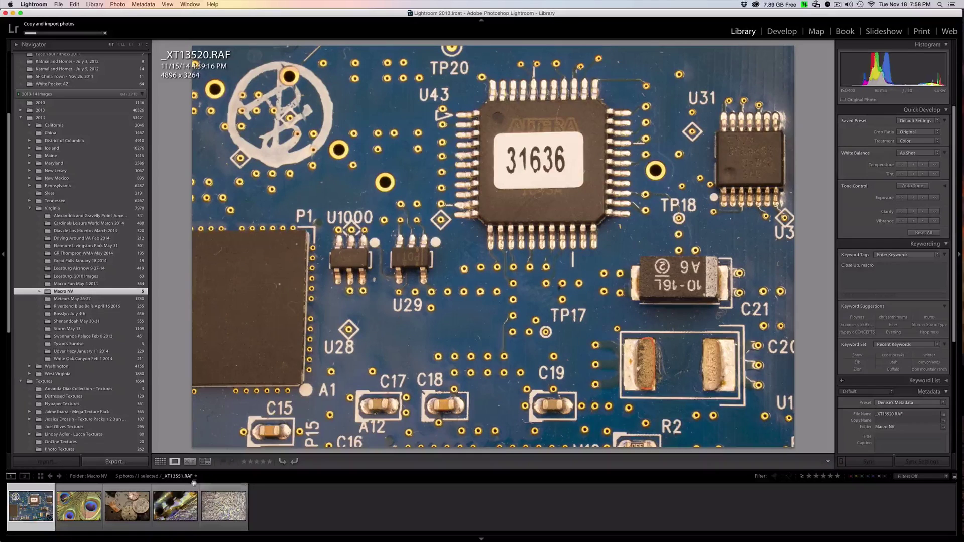
{"action": "left_click", "coordinate": [162, 462]}
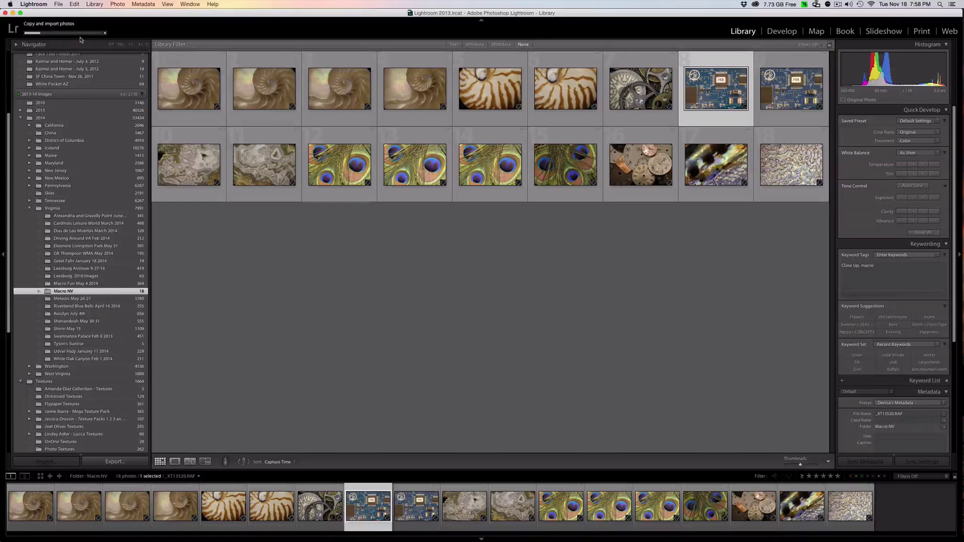
{"action": "left_click", "coordinate": [837, 5]}
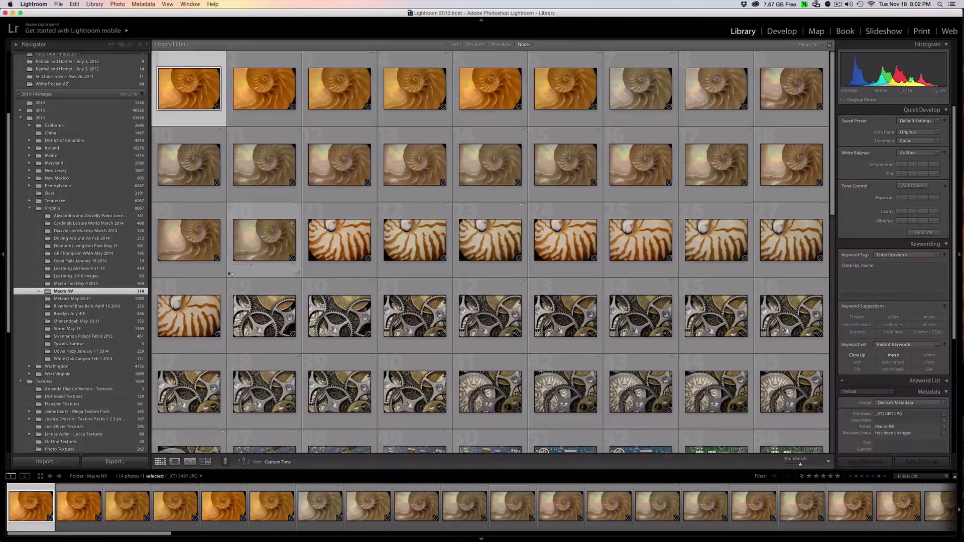
Step: Select all the shell photos, from the first nautilus to the last striped shell, and add the keyword "Shell"
{"action": "left_click", "coordinate": [206, 300], "text": "shift"}
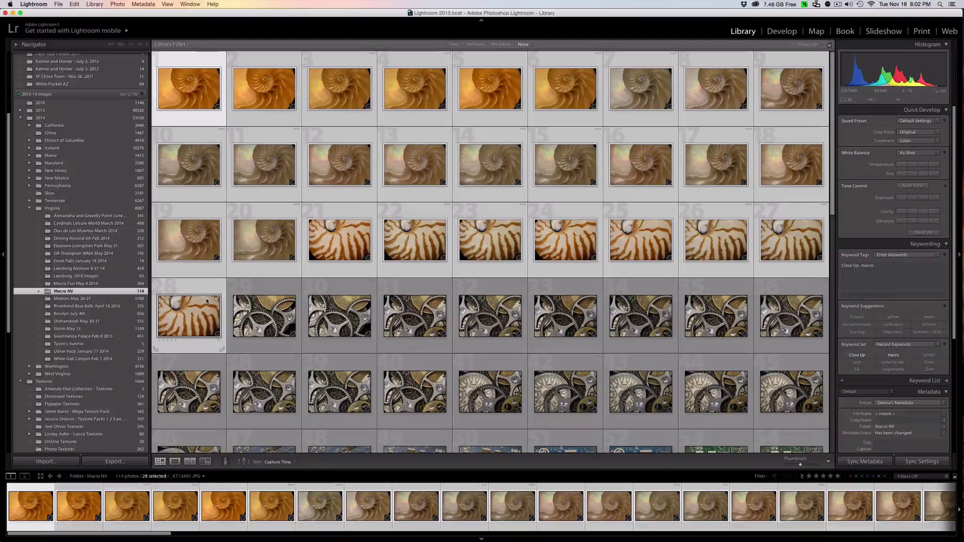
{"action": "left_click", "coordinate": [891, 268]}
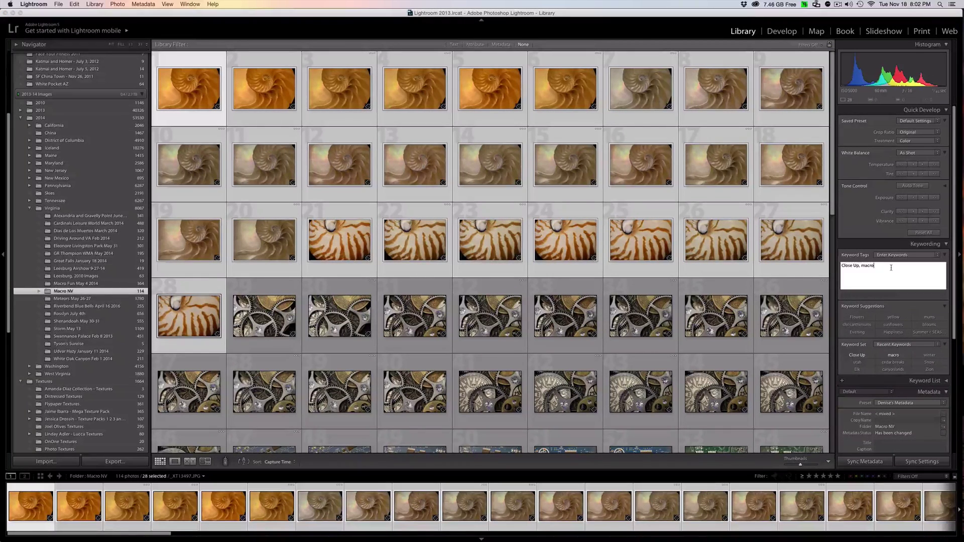
{"action": "type", "text": "shel"}
{"action": "key", "text": "Return"}
{"action": "key", "text": "BackSpace"}
{"action": "key", "text": "BackSpace"}
{"action": "key", "text": "BackSpace"}
{"action": "key", "text": "BackSpace"}
{"action": "key", "text": "BackSpace"}
{"action": "key", "text": "BackSpace"}
{"action": "key", "text": "Return"}
{"action": "type", "text": ","}
{"action": "key", "text": "Delete"}
{"action": "key", "text": "Delete"}
{"action": "key", "text": "Delete"}
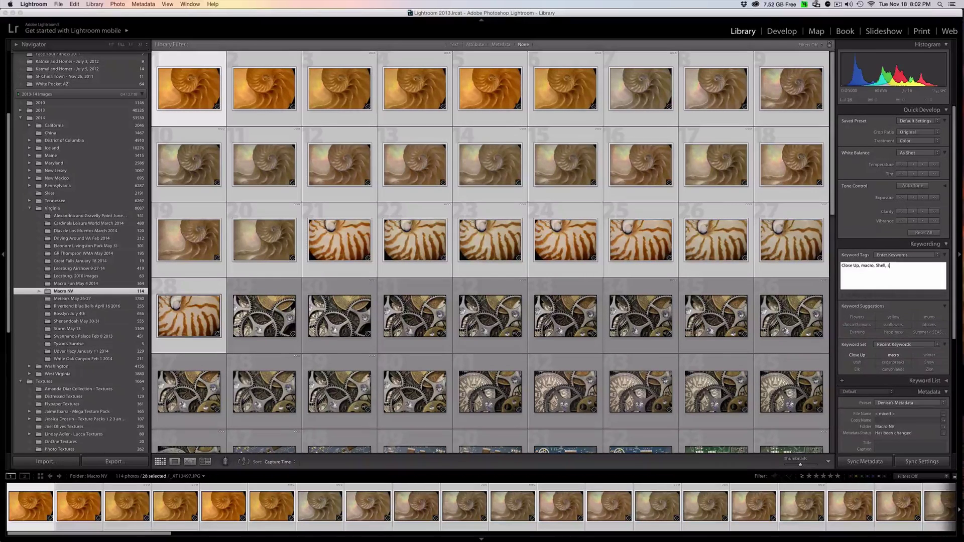
Step: Add the keyword "Spiral" to the selected shell photos and apply the keyword list
{"action": "type", "text": "spring"}
{"action": "key", "text": "BackSpace"}
{"action": "key", "text": "BackSpace"}
{"action": "key", "text": "BackSpace"}
{"action": "key", "text": "BackSpace"}
{"action": "key", "text": "BackSpace"}
{"action": "type", "text": "iral"}
{"action": "key", "text": "BackSpace"}
{"action": "key", "text": "BackSpace"}
{"action": "type", "text": "iral"}
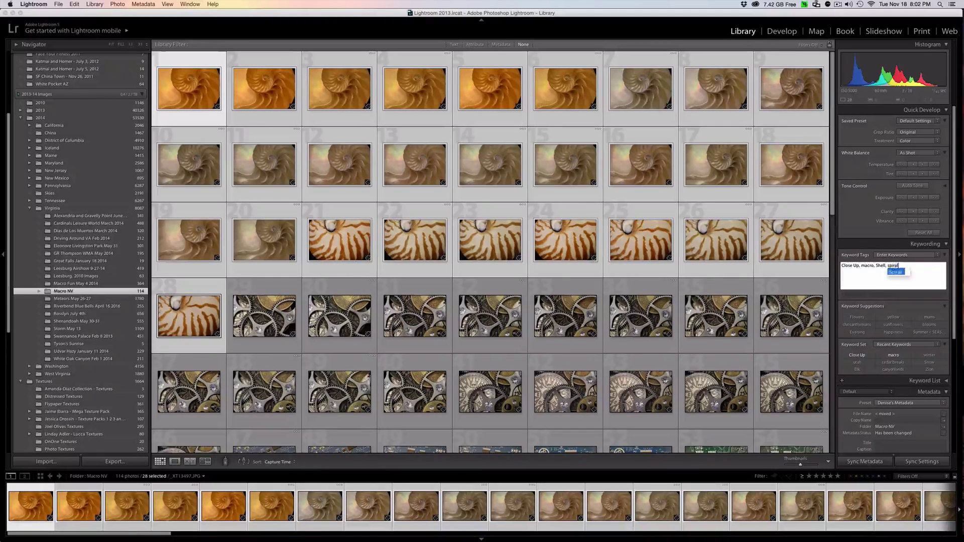
{"action": "key", "text": "Return"}
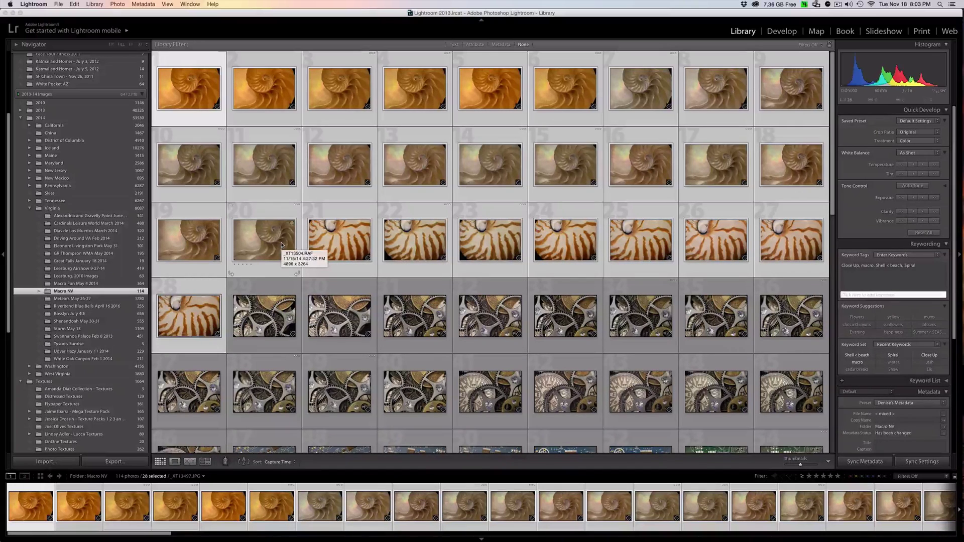
Step: Select the first gear photo, look over the other subjects in the grid and examine the photo's keywords and metadata
{"action": "left_click", "coordinate": [278, 315]}
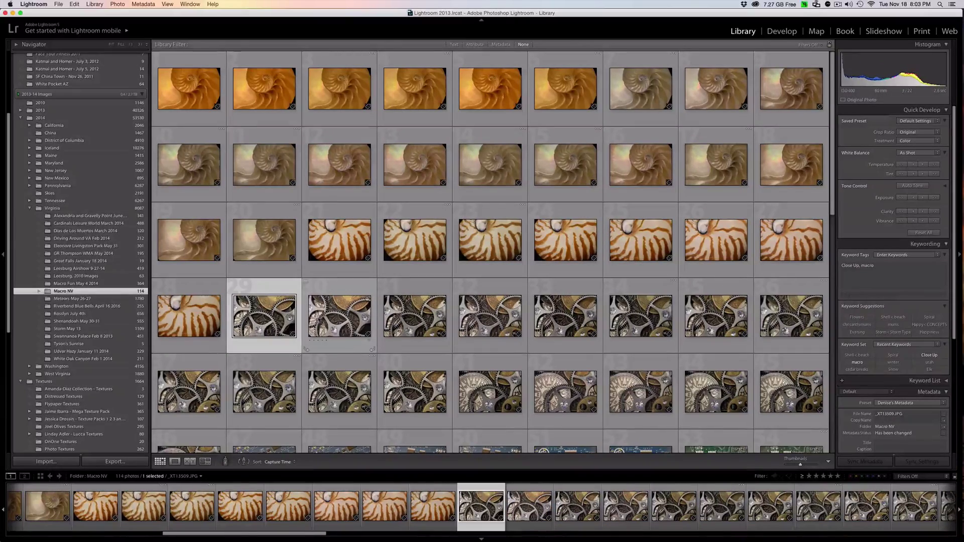
{"action": "scroll", "coordinate": [341, 346], "scroll_direction": "down", "scroll_amount": 5}
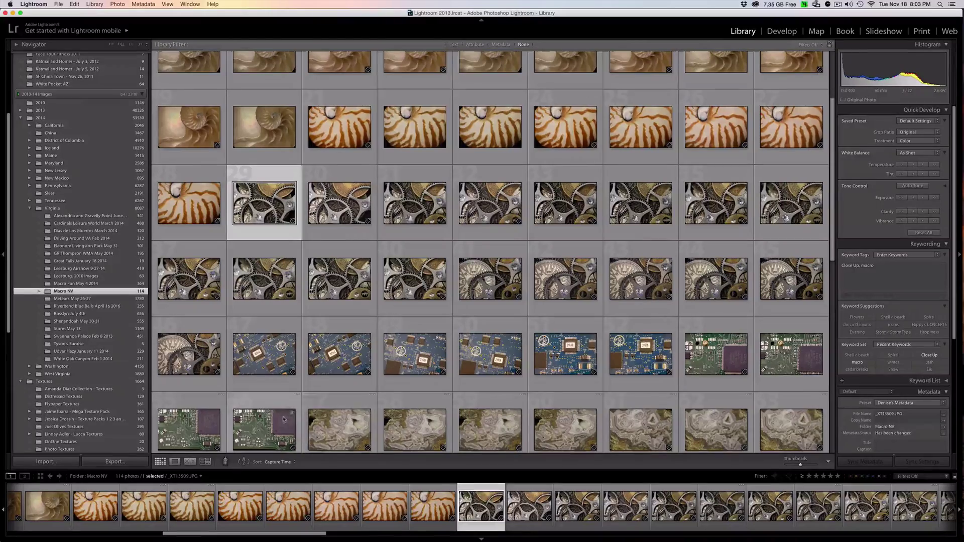
{"action": "scroll", "coordinate": [315, 387], "scroll_direction": "down", "scroll_amount": 5}
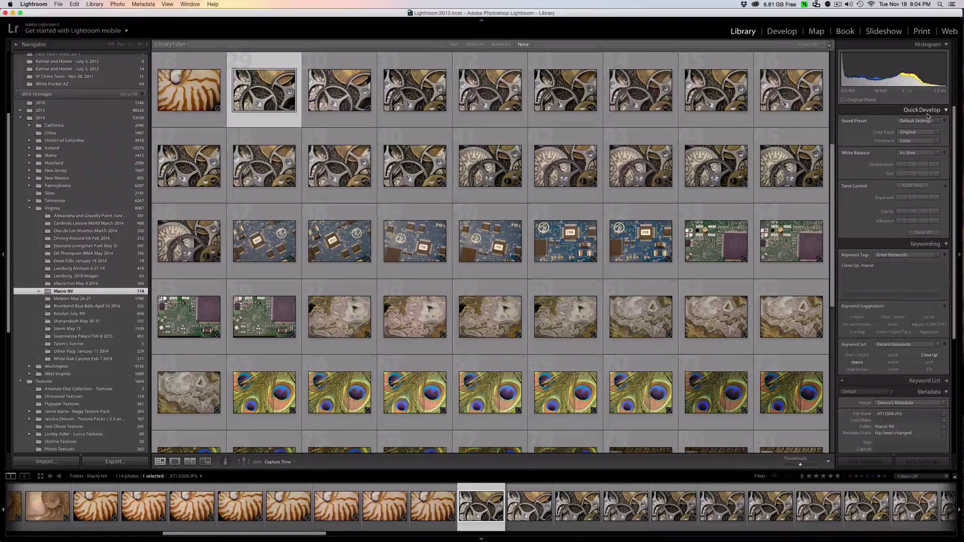
{"action": "scroll", "coordinate": [883, 246], "scroll_direction": "down", "scroll_amount": 5}
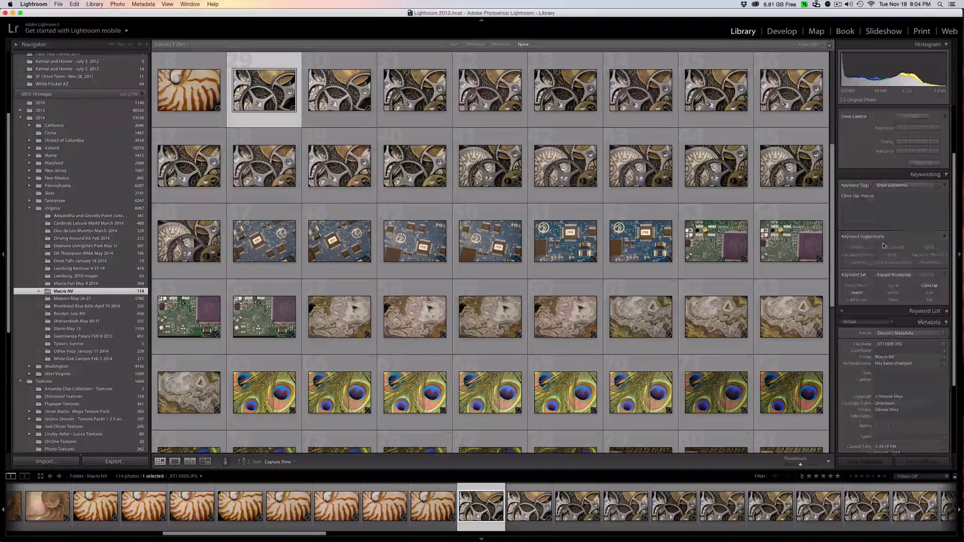
{"action": "scroll", "coordinate": [884, 246], "scroll_direction": "down", "scroll_amount": 2}
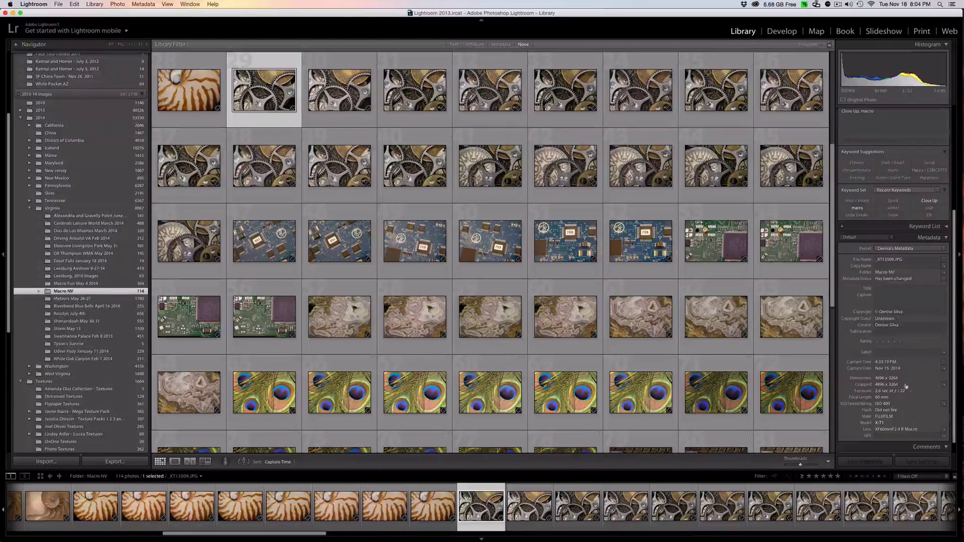
{"action": "scroll", "coordinate": [888, 409], "scroll_direction": "down", "scroll_amount": 1}
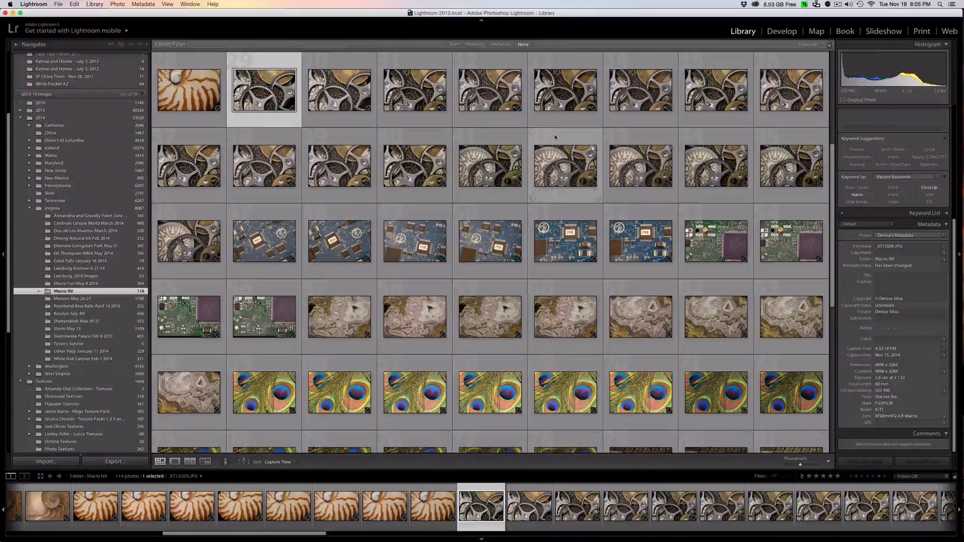
{"action": "scroll", "coordinate": [555, 136], "scroll_direction": "up", "scroll_amount": 6}
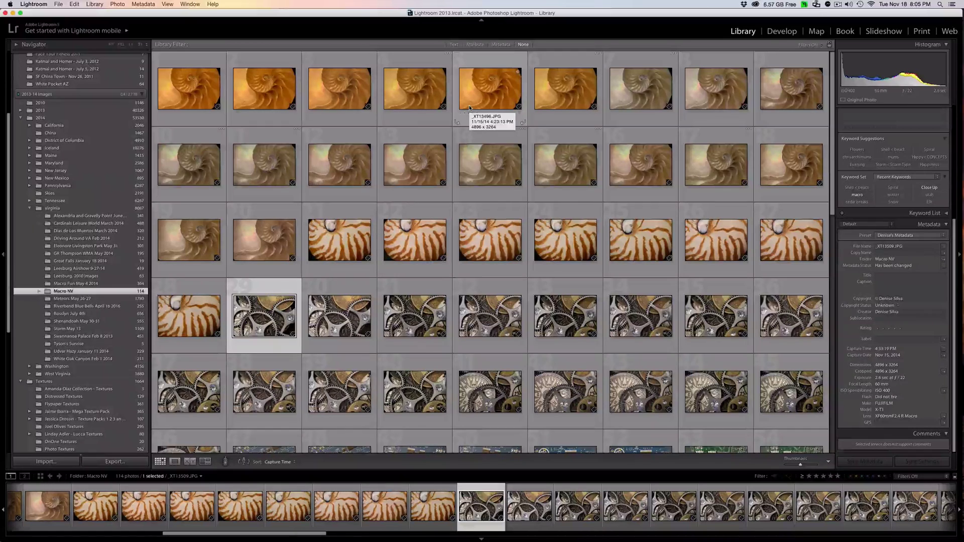
Step: Filter the folder by text to show only photos whose filename ends with "raf"
{"action": "left_click", "coordinate": [454, 45]}
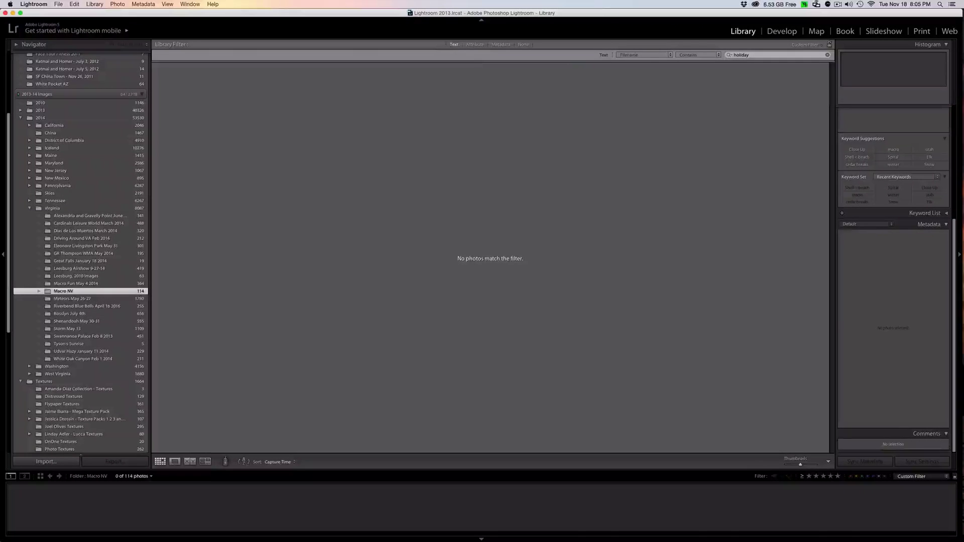
{"action": "left_click", "coordinate": [692, 55]}
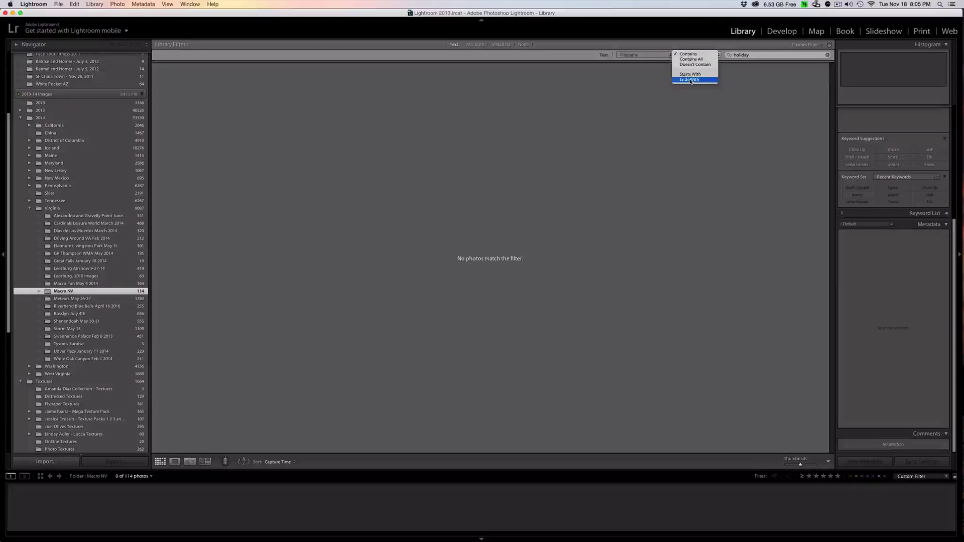
{"action": "left_click", "coordinate": [689, 79]}
{"action": "left_click", "coordinate": [753, 55]}
{"action": "left_click_drag", "start_coordinate": [753, 57], "coordinate": [730, 56]}
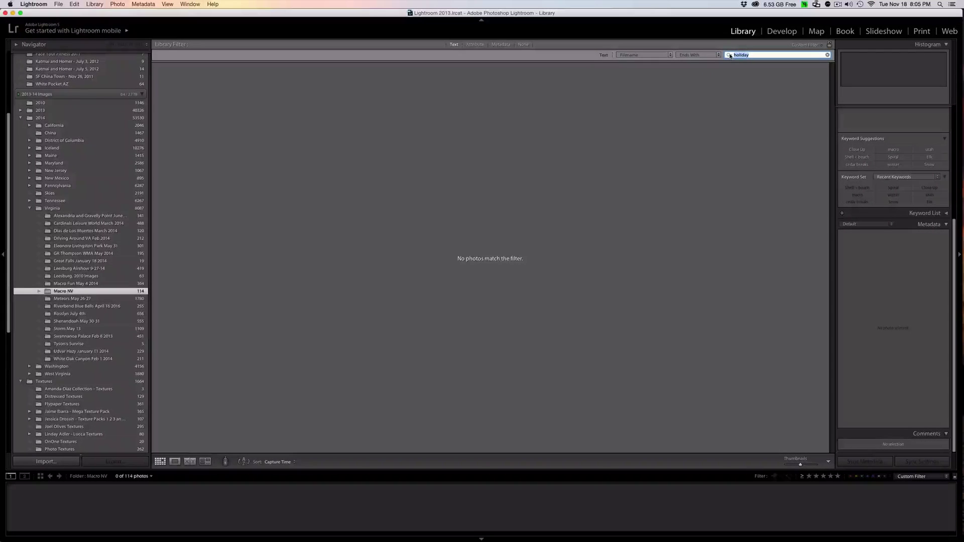
{"action": "type", "text": "raf"}
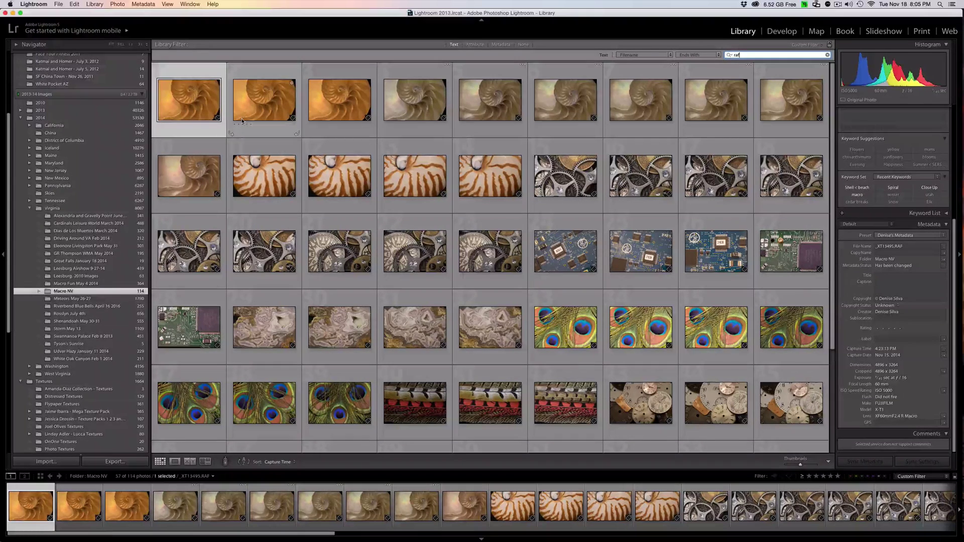
Step: Select all the filtered RAF photos and assign them the purple color label
{"action": "left_click", "coordinate": [213, 127]}
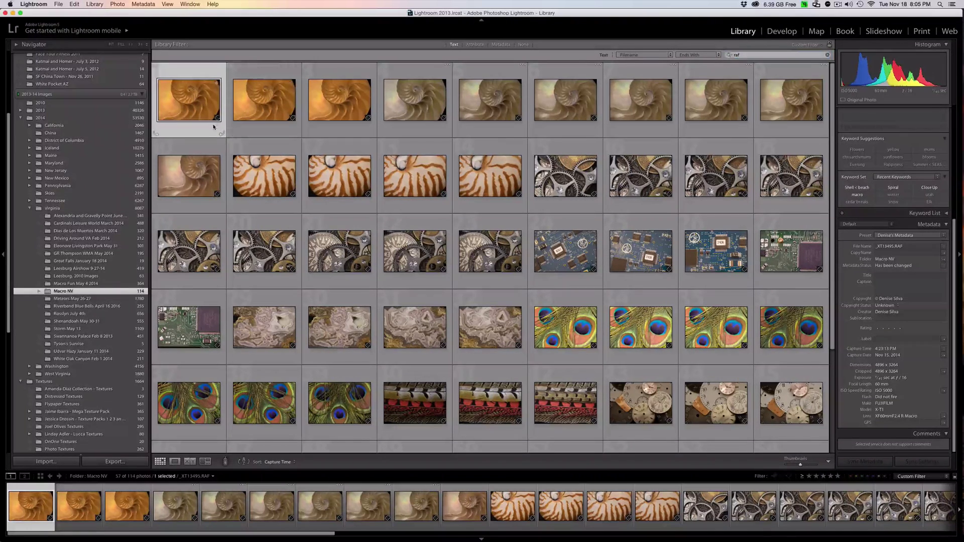
{"action": "key", "text": "super+a"}
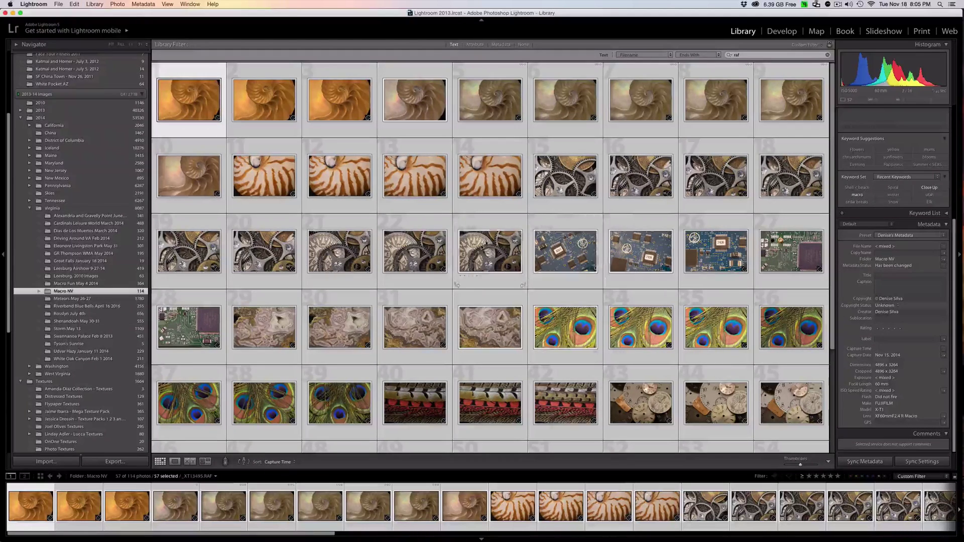
{"action": "right_click", "coordinate": [487, 254]}
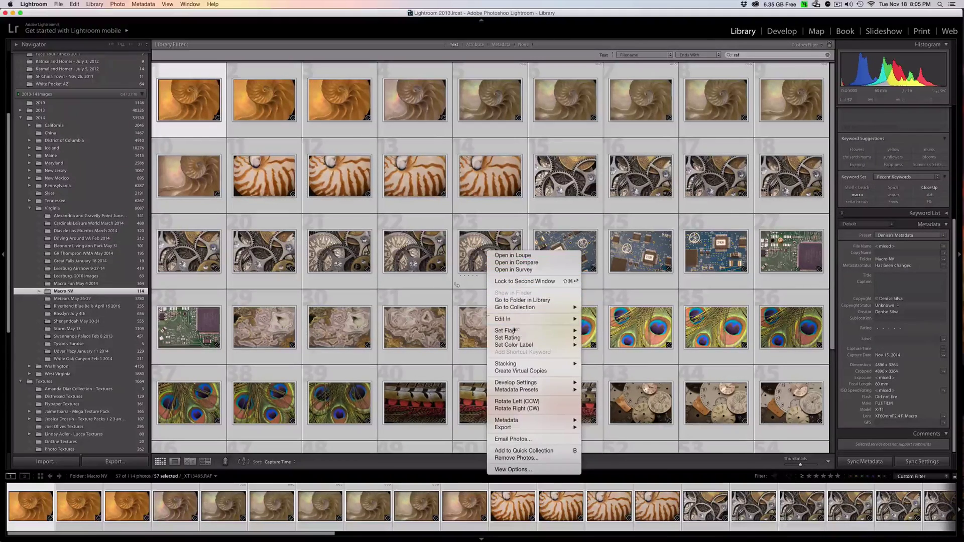
{"action": "mouse_move", "coordinate": [519, 346]}
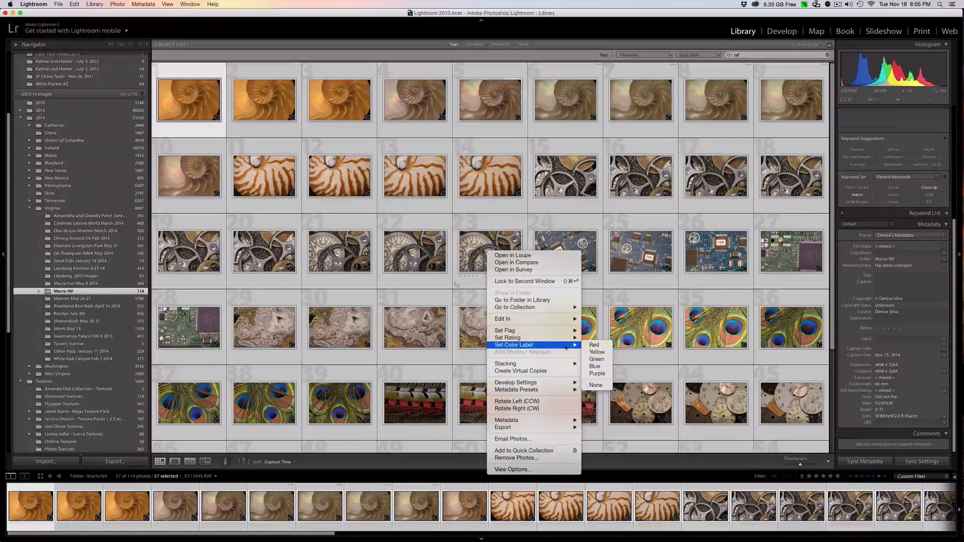
{"action": "left_click", "coordinate": [595, 373]}
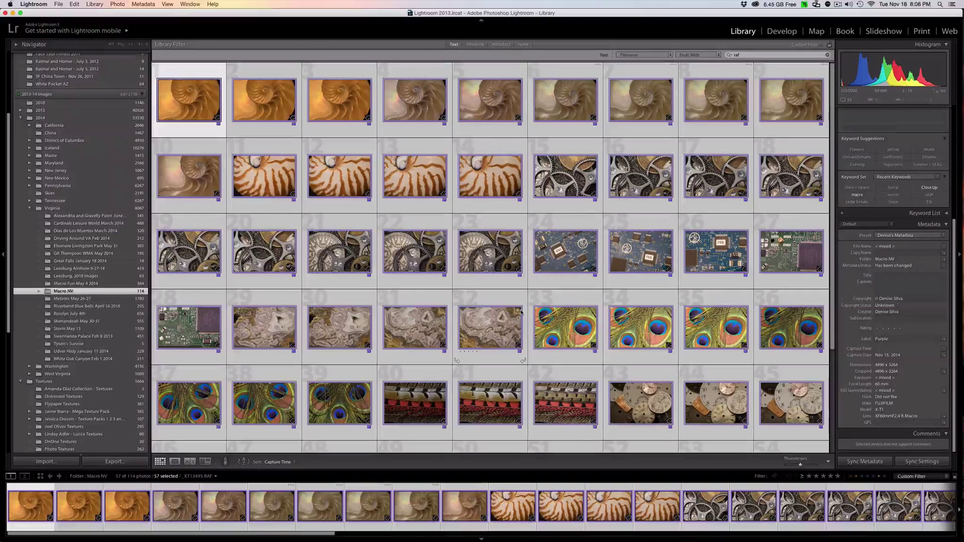
Step: Change the filename filter to "jpg" and select all the matching photos
{"action": "double_click", "coordinate": [744, 55]}
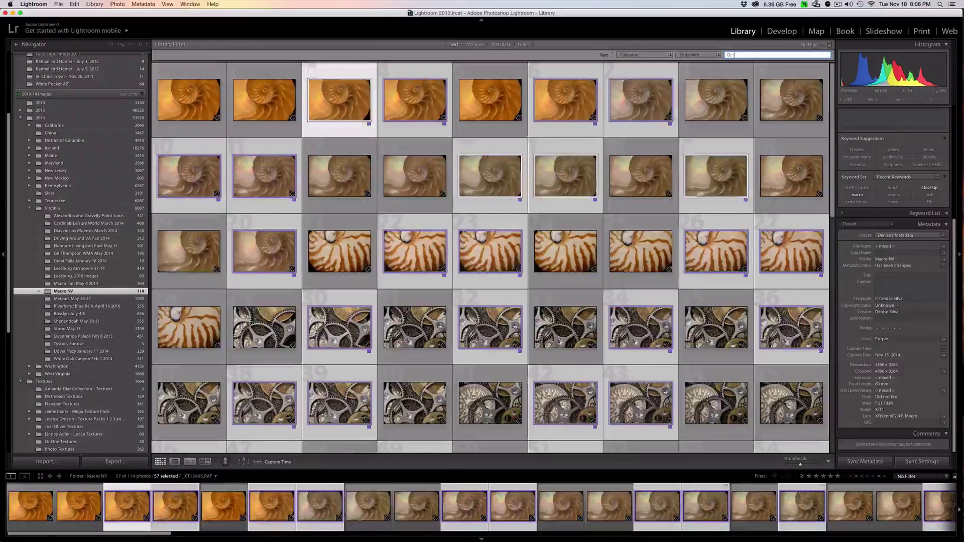
{"action": "type", "text": "jpg"}
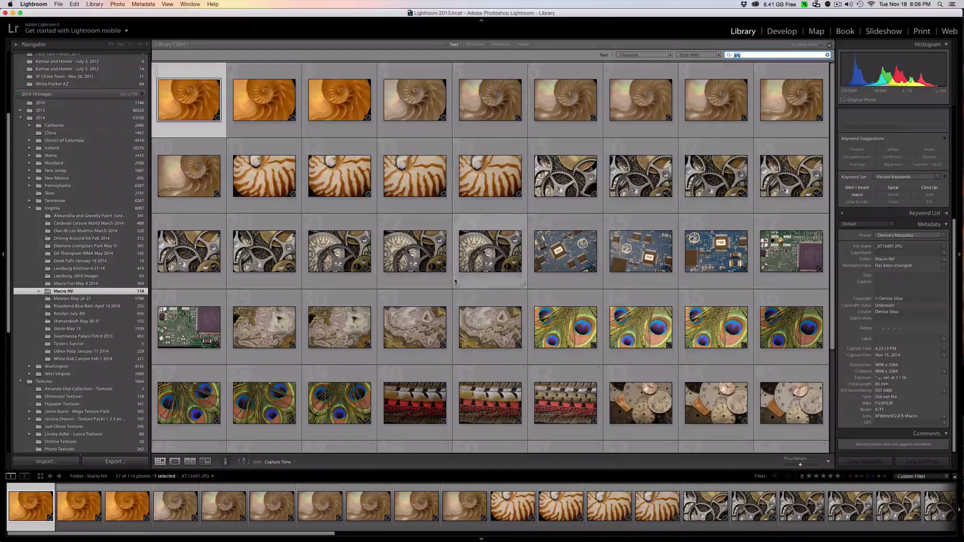
{"action": "left_click", "coordinate": [204, 116]}
{"action": "key", "text": "super+a"}
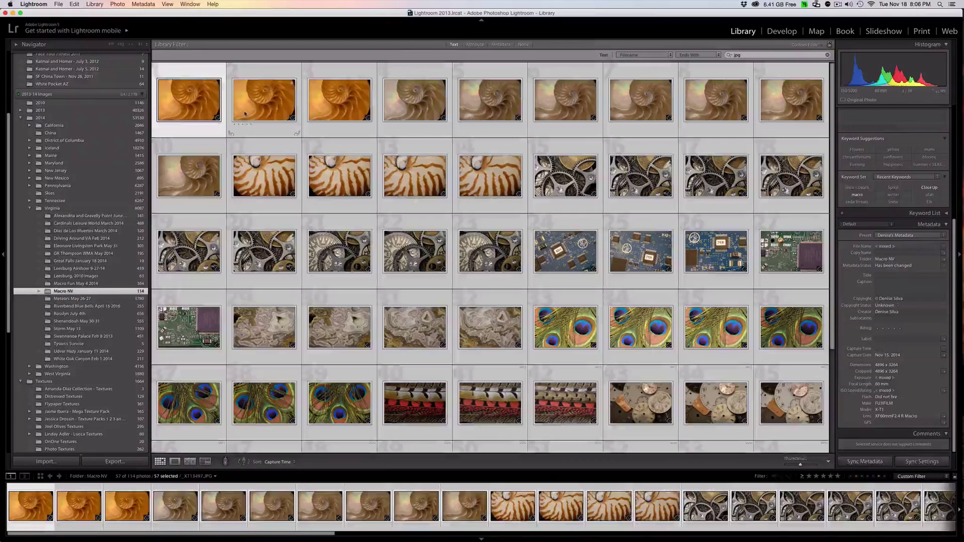
Step: Assign the green color label to the selected JPG photos
{"action": "right_click", "coordinate": [264, 105]}
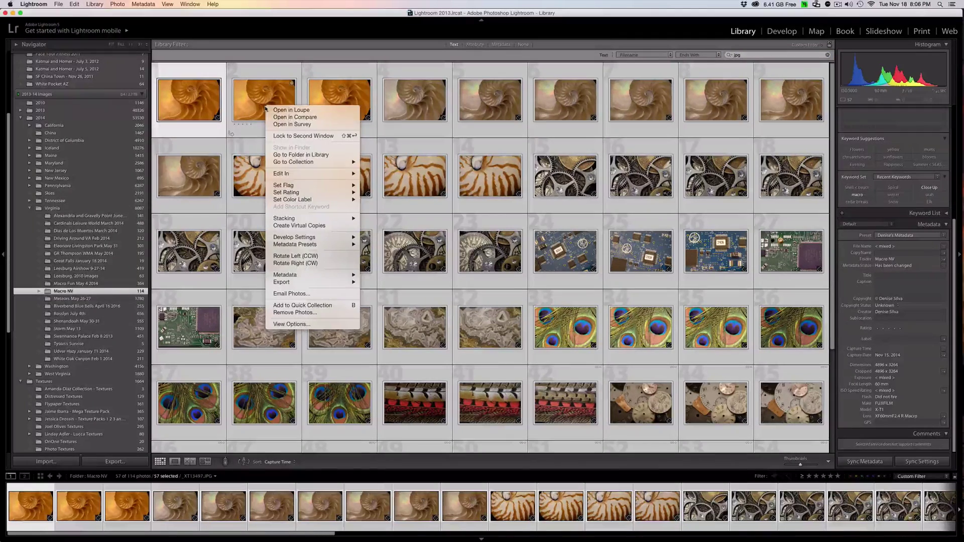
{"action": "mouse_move", "coordinate": [311, 199]}
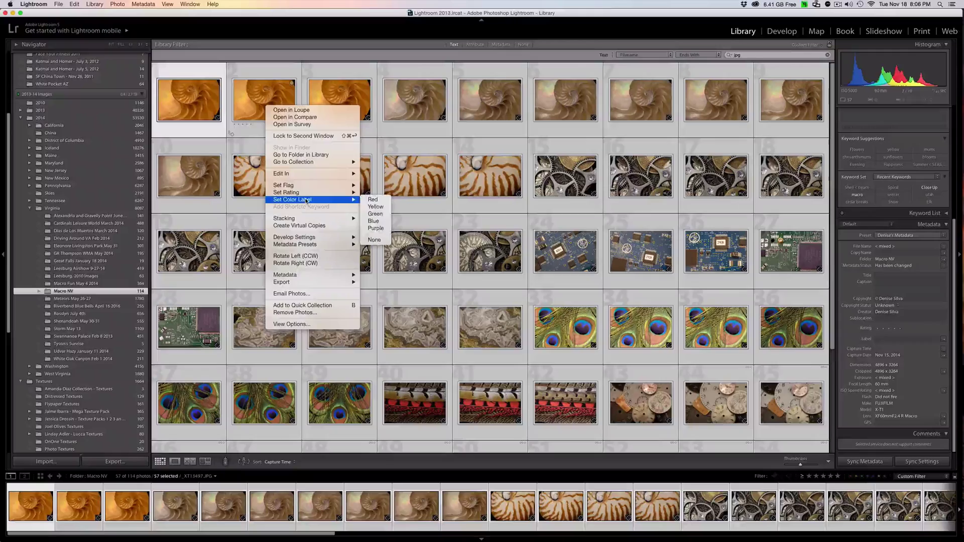
{"action": "left_click", "coordinate": [374, 214]}
Step: Set the color label of the selected JPG photos to yellow and reduce the selection to the first gear photo
{"action": "right_click", "coordinate": [363, 191]}
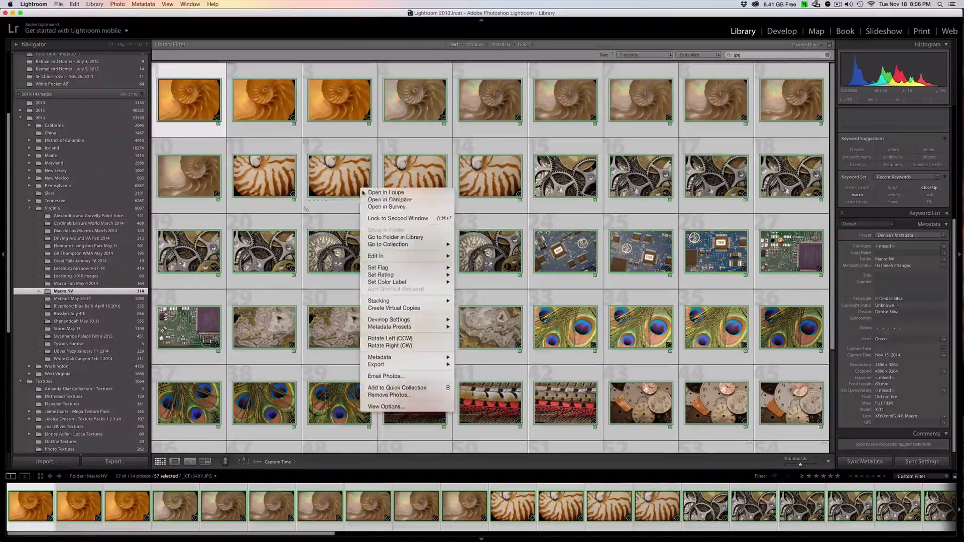
{"action": "mouse_move", "coordinate": [394, 282]}
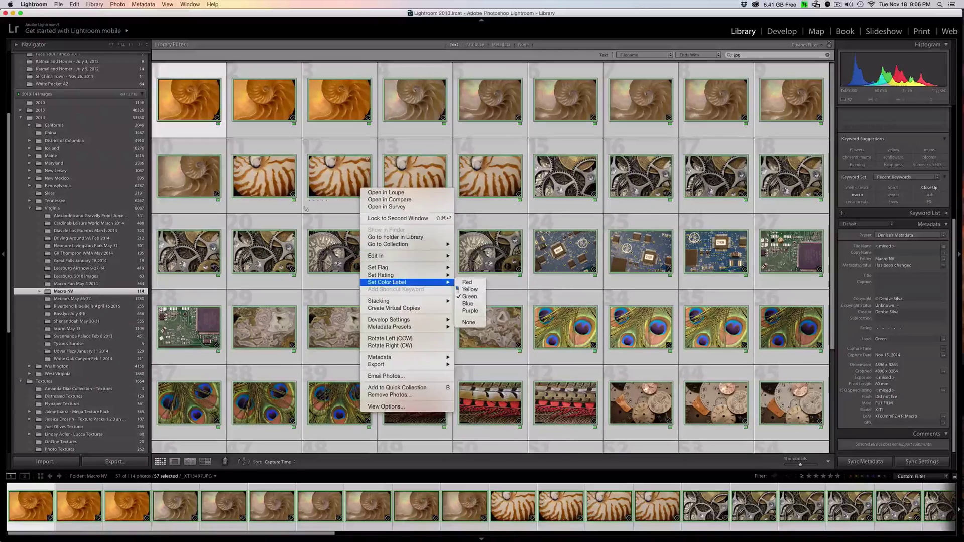
{"action": "left_click", "coordinate": [470, 289]}
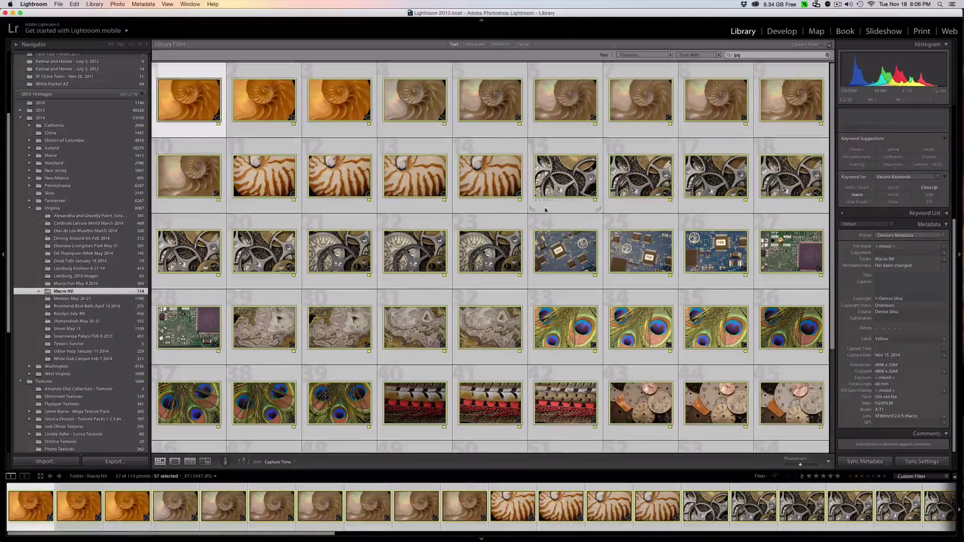
{"action": "left_click", "coordinate": [546, 210]}
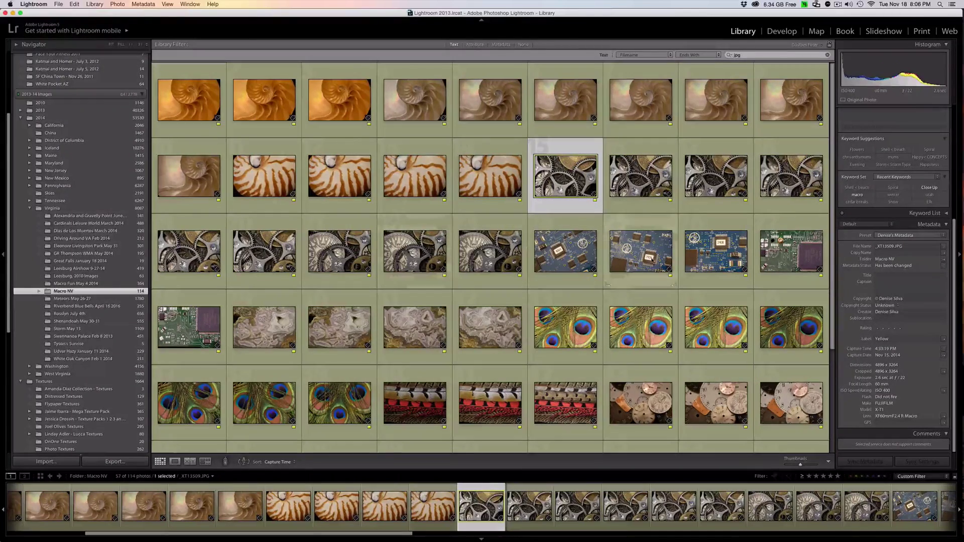
Step: Clear the filename filter text and turn the library filters off to show the whole folder
{"action": "left_click", "coordinate": [827, 55]}
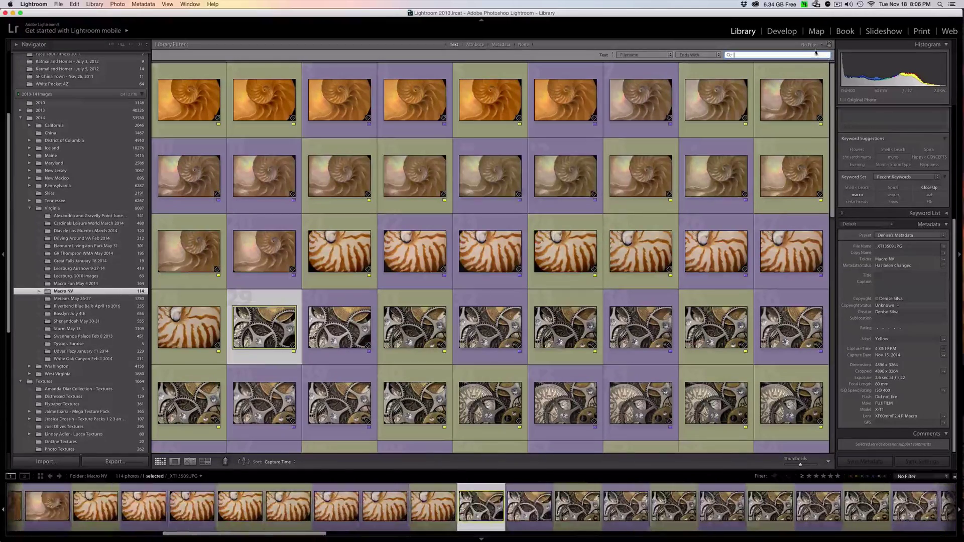
{"action": "left_click", "coordinate": [810, 44]}
{"action": "left_click", "coordinate": [811, 71]}
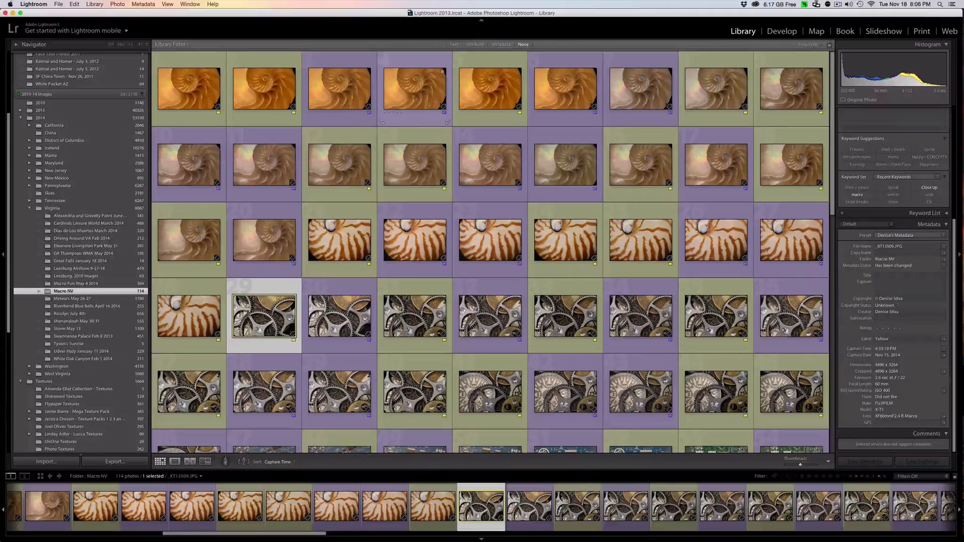
Step: Give the purple-labelled nautilus photo _XT13503.RAF a one-star rating
{"action": "left_click", "coordinate": [423, 93]}
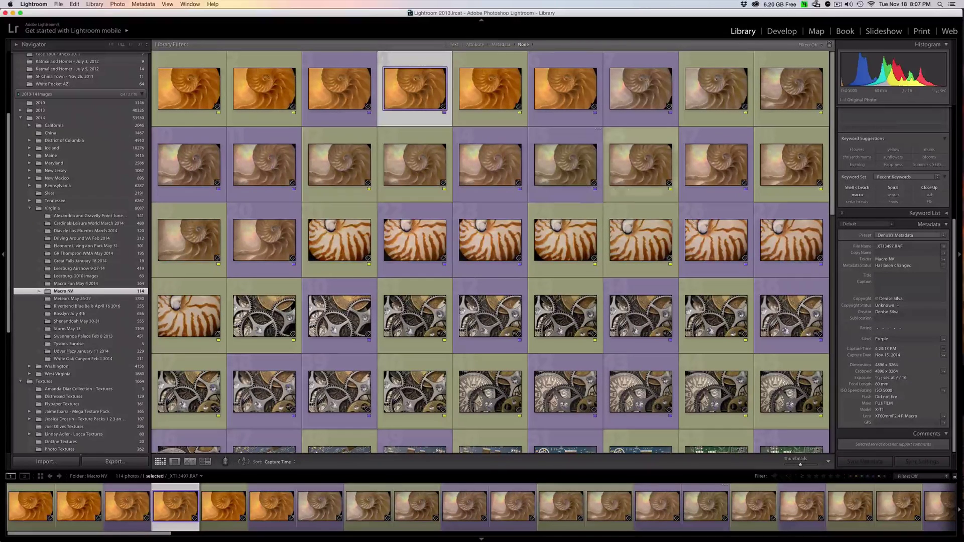
{"action": "left_click", "coordinate": [722, 183]}
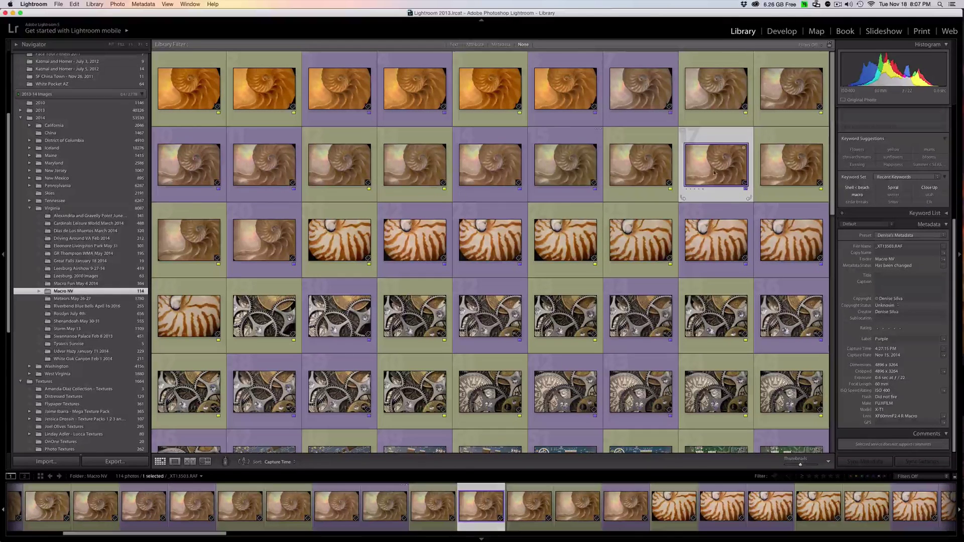
{"action": "key", "text": "1"}
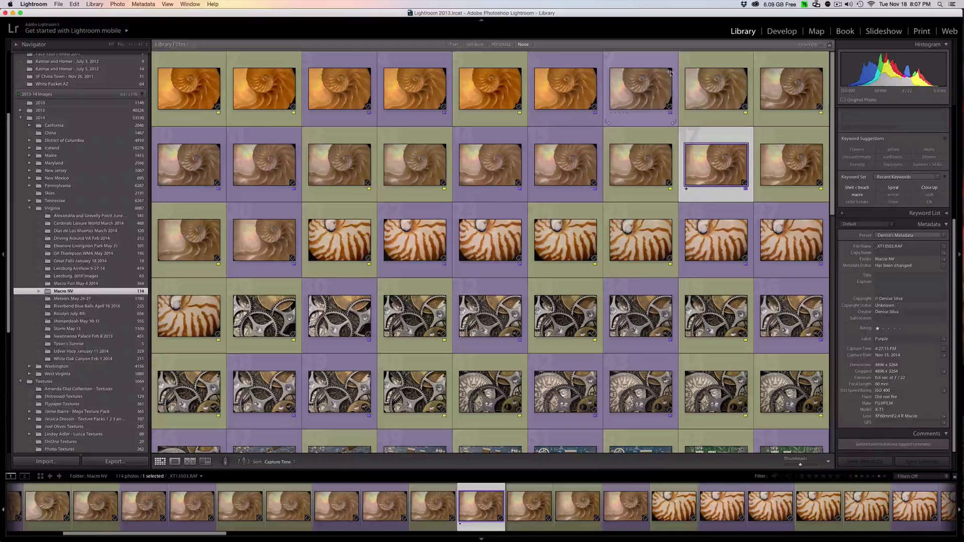
Step: Switch to the enlarged single-photo view and give the striped shell photo _XT13507.JPG a one-star rating
{"action": "double_click", "coordinate": [709, 164]}
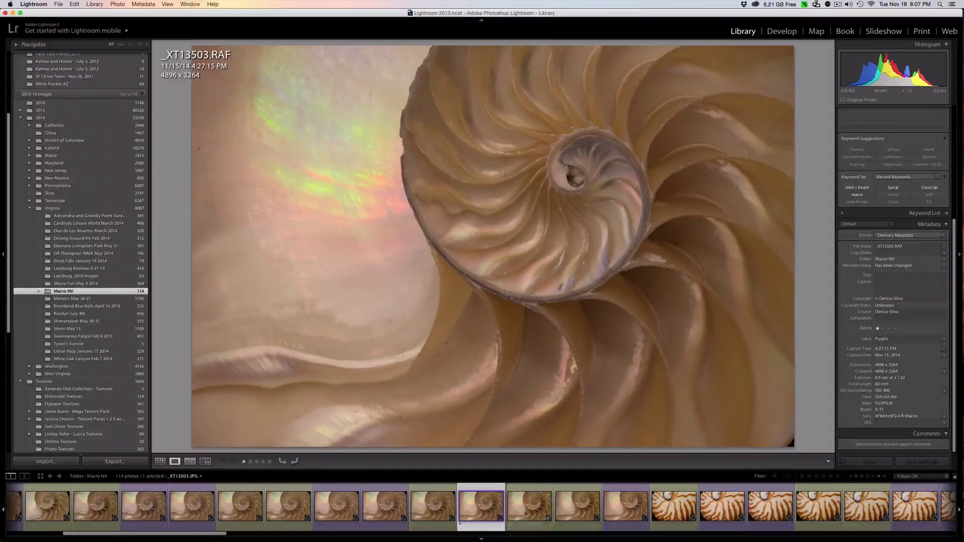
{"action": "left_click", "coordinate": [862, 508]}
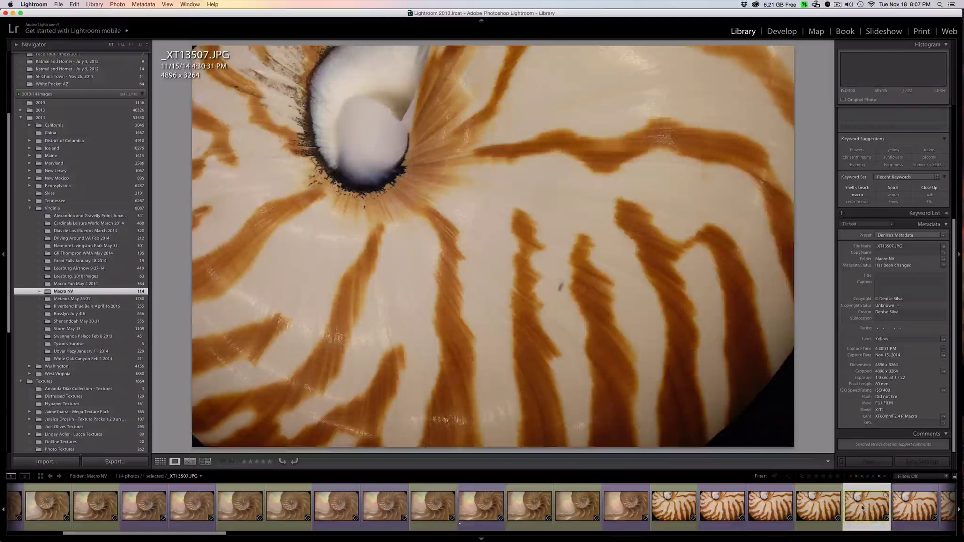
{"action": "key", "text": "1"}
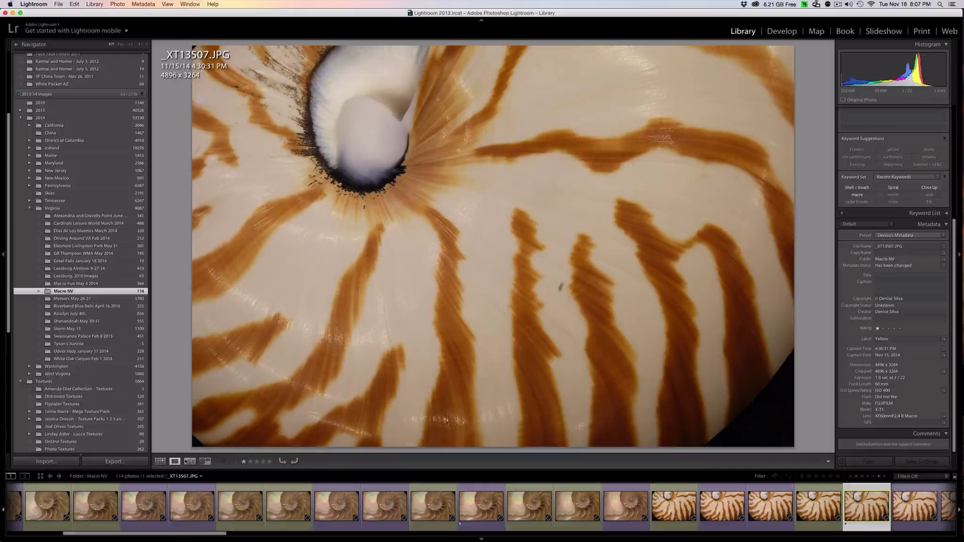
Step: Return to the thumbnail grid and apply the Rated filter preset to the Macro NV folder
{"action": "left_click", "coordinate": [160, 461]}
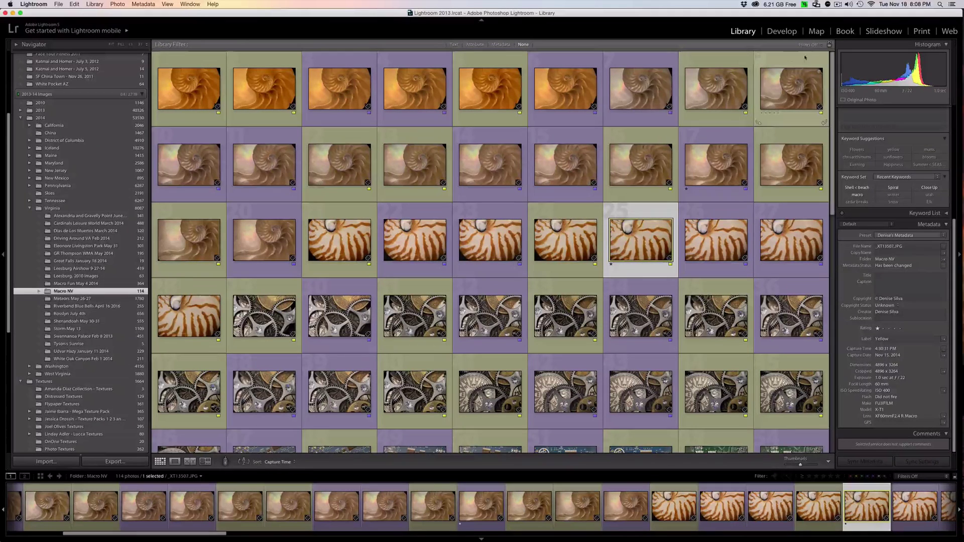
{"action": "left_click", "coordinate": [805, 44]}
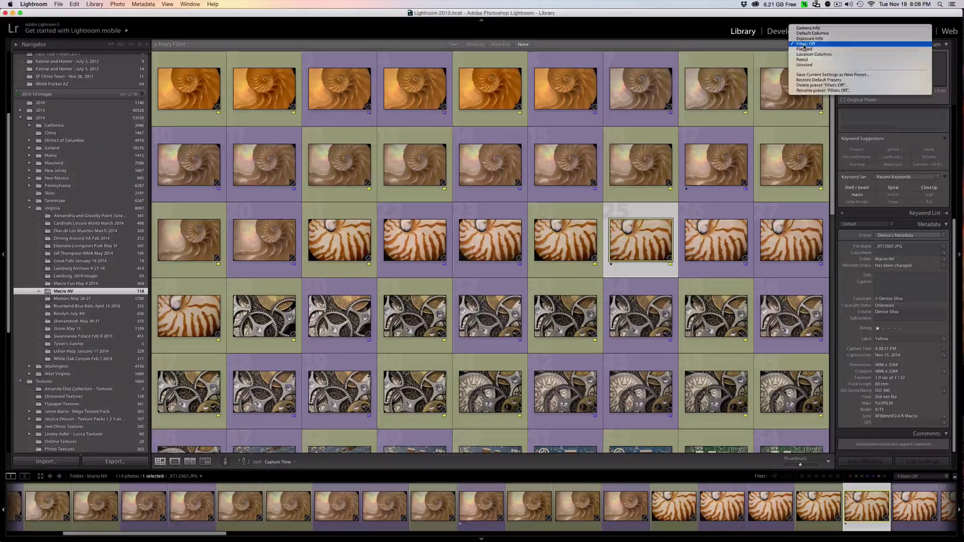
{"action": "left_click", "coordinate": [802, 59]}
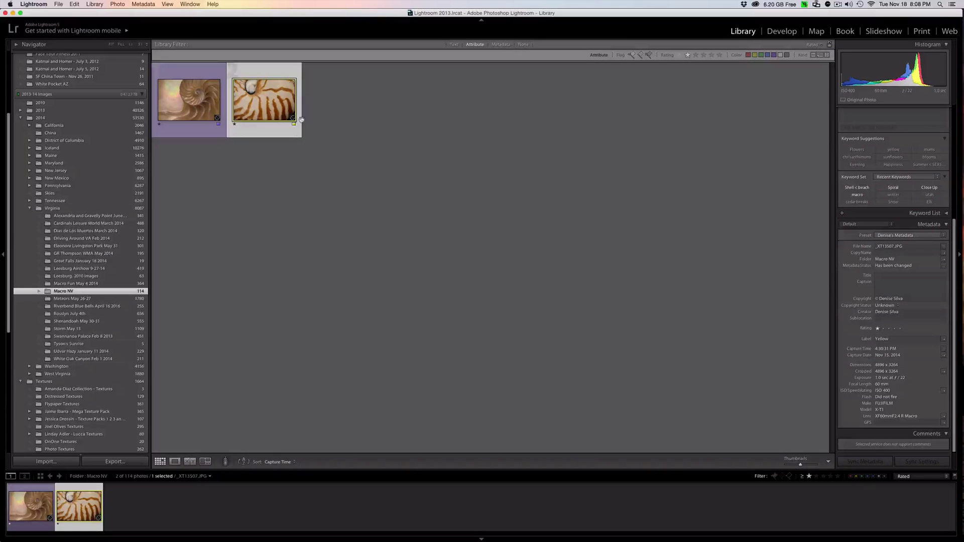
Step: Raise the nautilus photo _XT13503.RAF to two stars and filter the folder for two stars and higher
{"action": "left_click", "coordinate": [208, 109]}
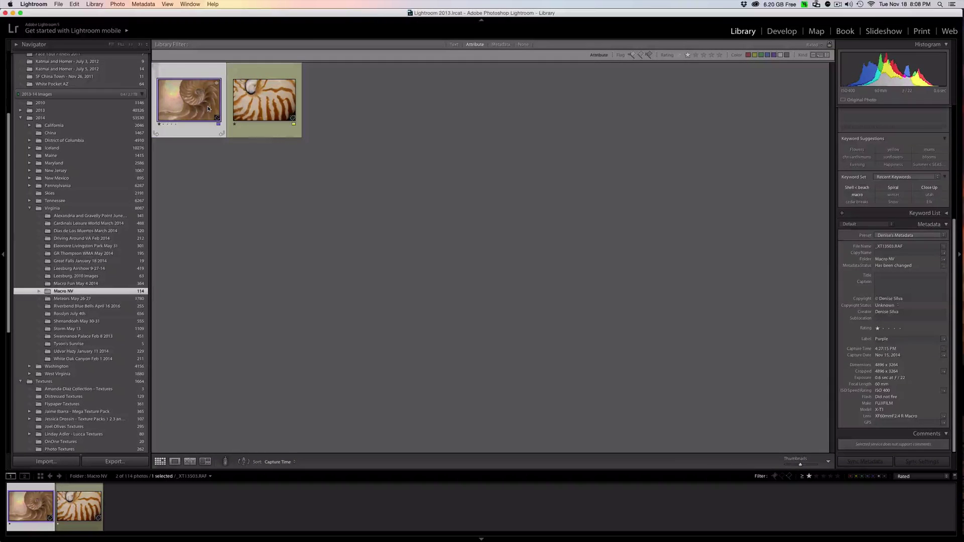
{"action": "key", "text": "2"}
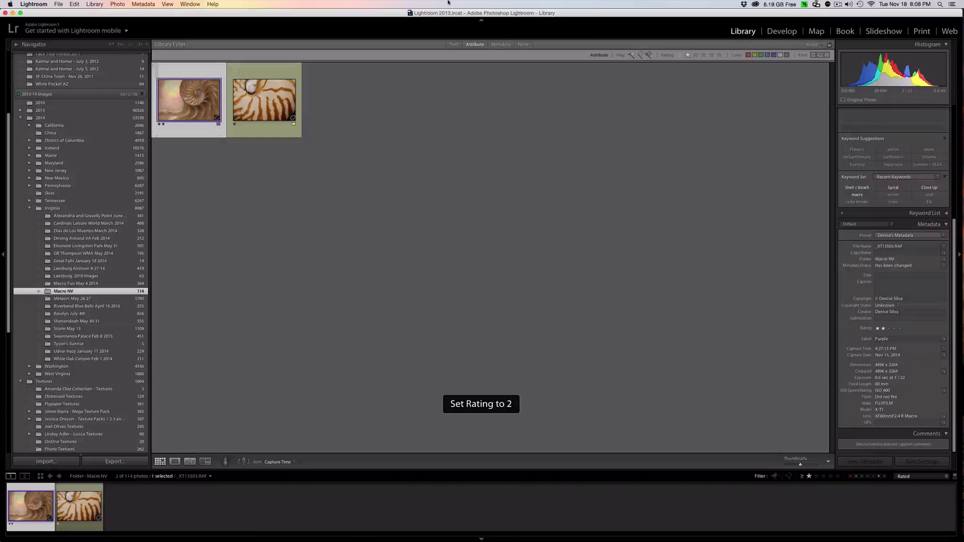
{"action": "left_click", "coordinate": [696, 57]}
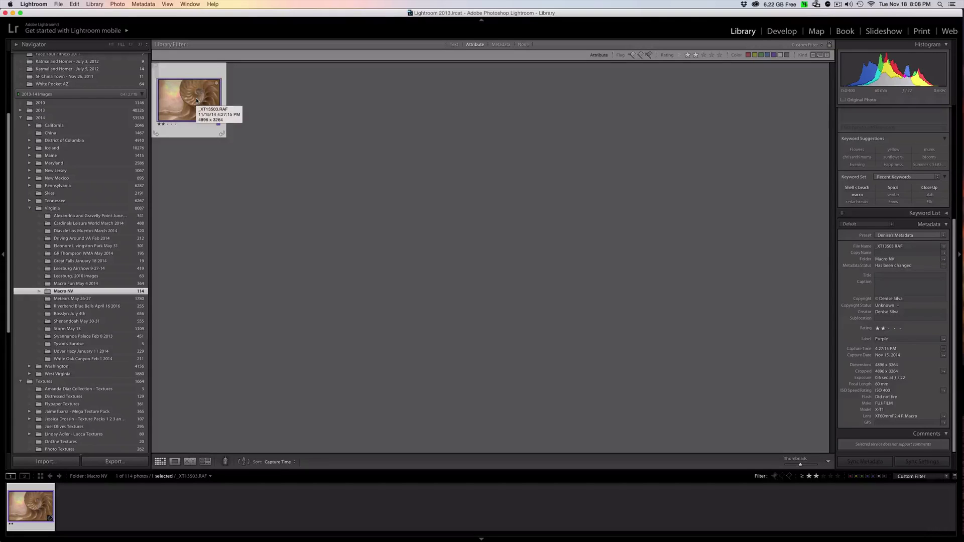
Step: Open the two-star nautilus photo _XT13503.RAF for editing in Adobe Photoshop CC 2014
{"action": "left_click_drag", "start_coordinate": [954, 290], "coordinate": [954, 184]}
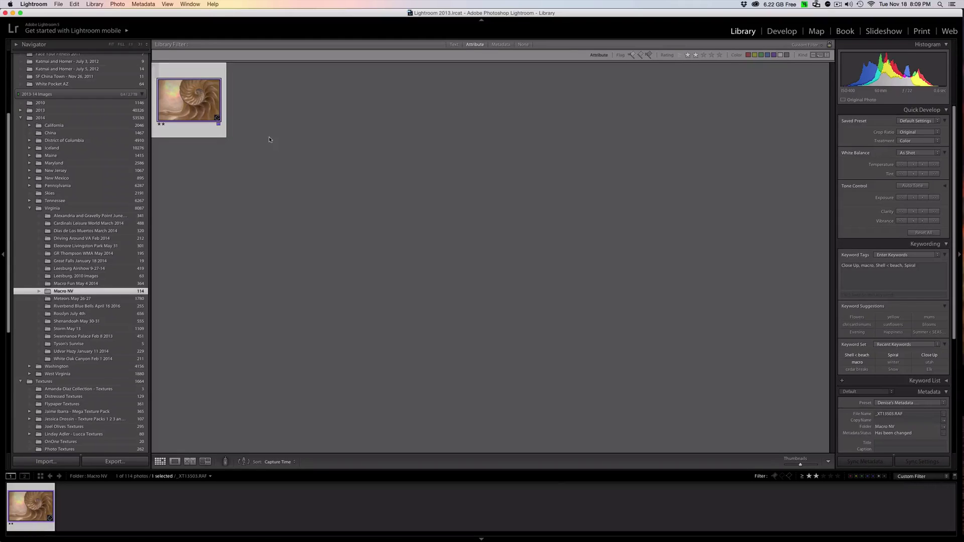
{"action": "right_click", "coordinate": [196, 113]}
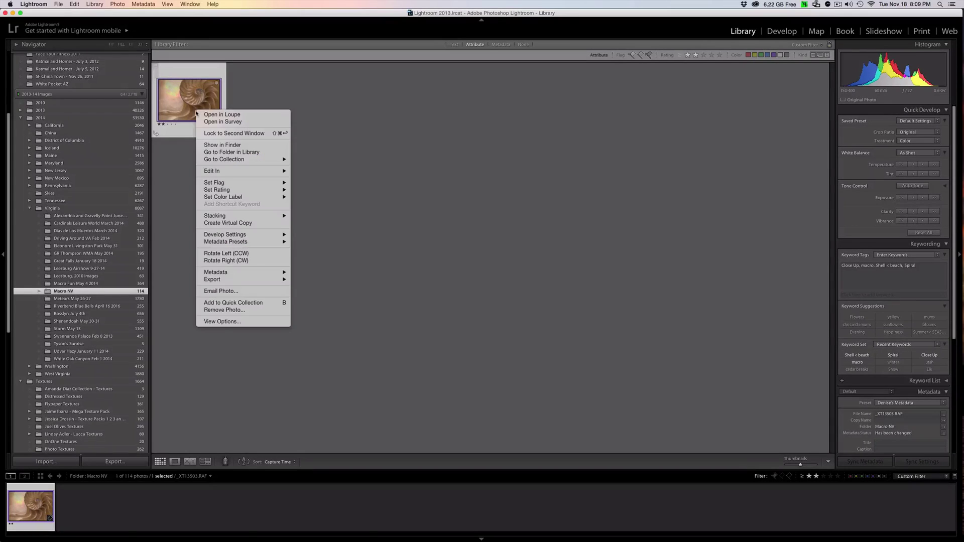
{"action": "mouse_move", "coordinate": [261, 170]}
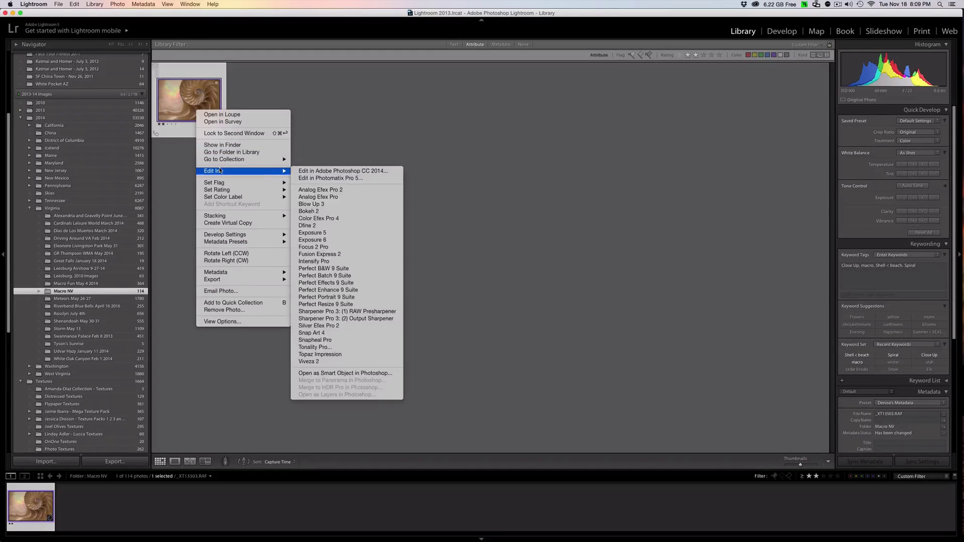
{"action": "left_click", "coordinate": [341, 172]}
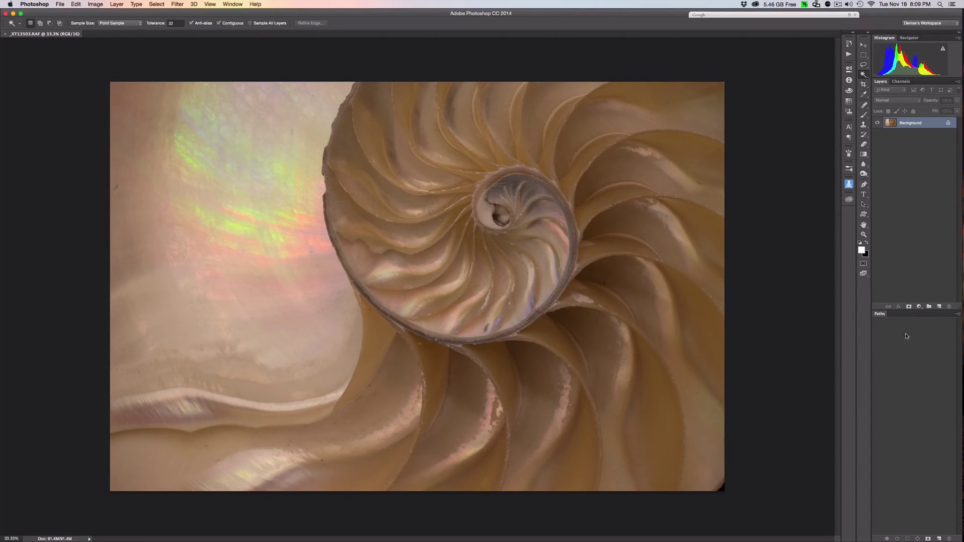
Step: Add a Brightness/Contrast adjustment layer with brightness 19 and contrast 62, and collapse its properties
{"action": "left_click", "coordinate": [919, 307]}
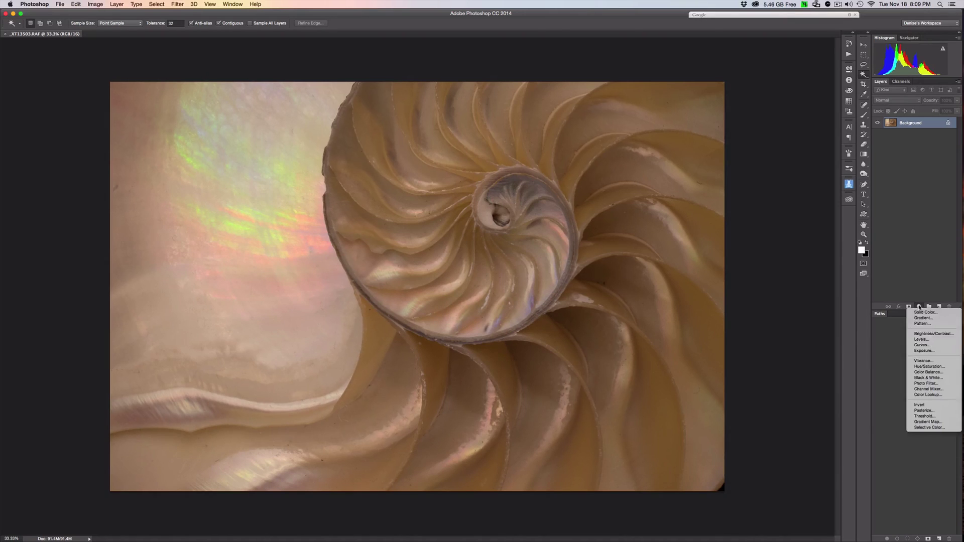
{"action": "left_click", "coordinate": [932, 333]}
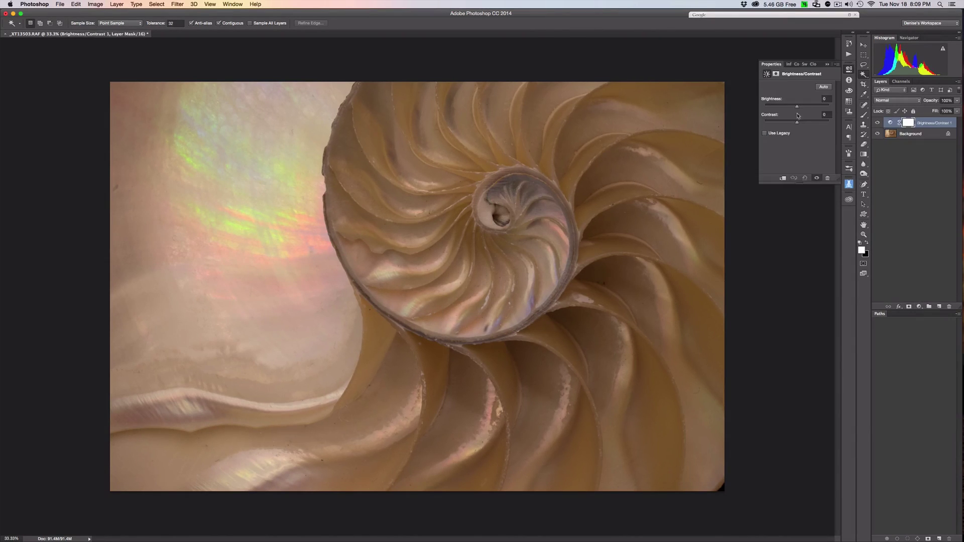
{"action": "mouse_move", "coordinate": [797, 121]}
{"action": "left_mouse_down"}
{"action": "mouse_move", "coordinate": [816, 123]}
{"action": "mouse_move", "coordinate": [801, 107]}
{"action": "left_mouse_up"}
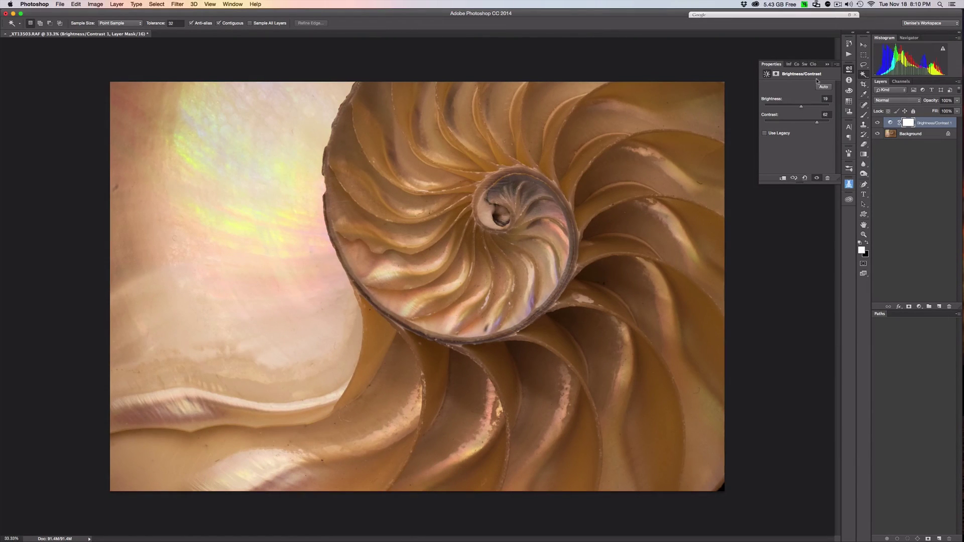
{"action": "left_click", "coordinate": [827, 64]}
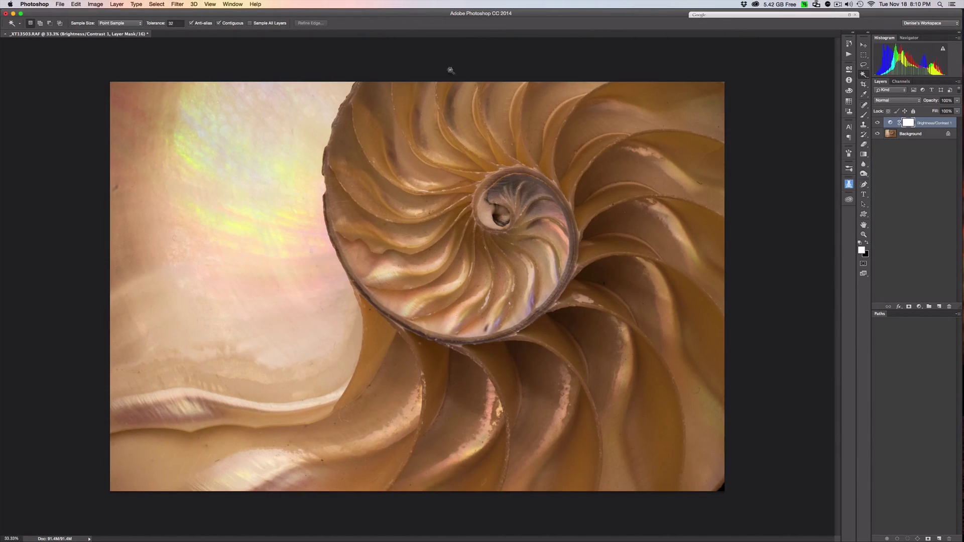
{"action": "left_click", "coordinate": [178, 4]}
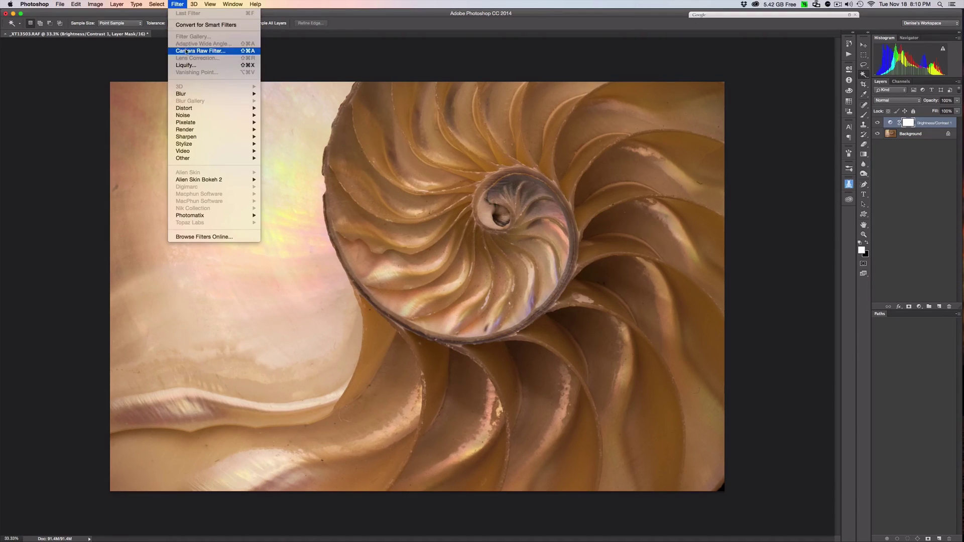
{"action": "left_click", "coordinate": [195, 51]}
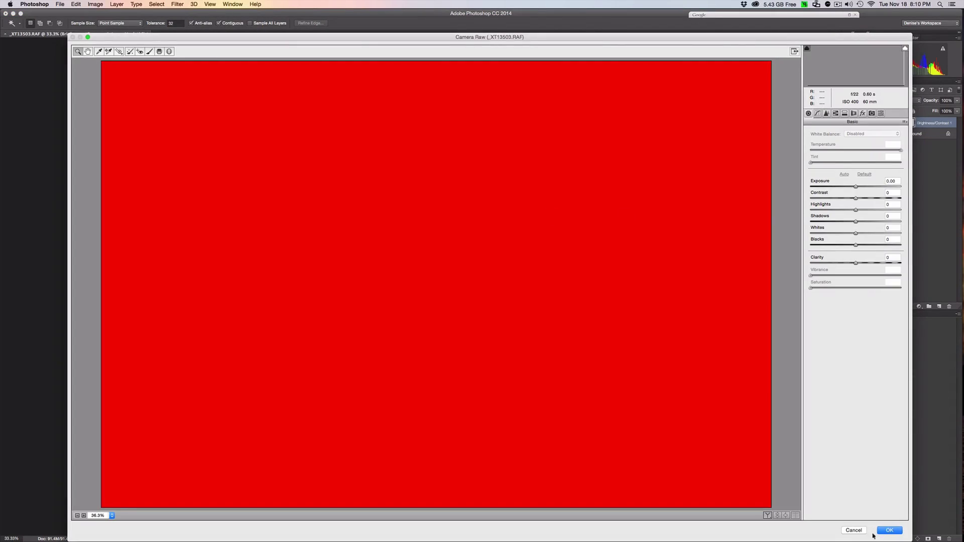
{"action": "left_click", "coordinate": [888, 531]}
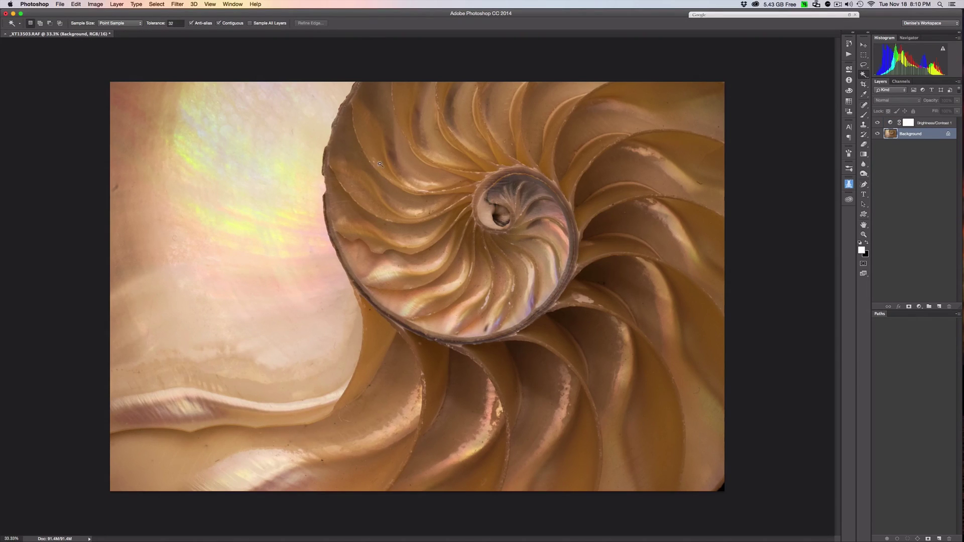
Step: Apply the Camera Raw Filter to the Background layer with temperature +5, exposure +0.45, contrast +36, highlights -23 and clarity +63
{"action": "left_click", "coordinate": [178, 4]}
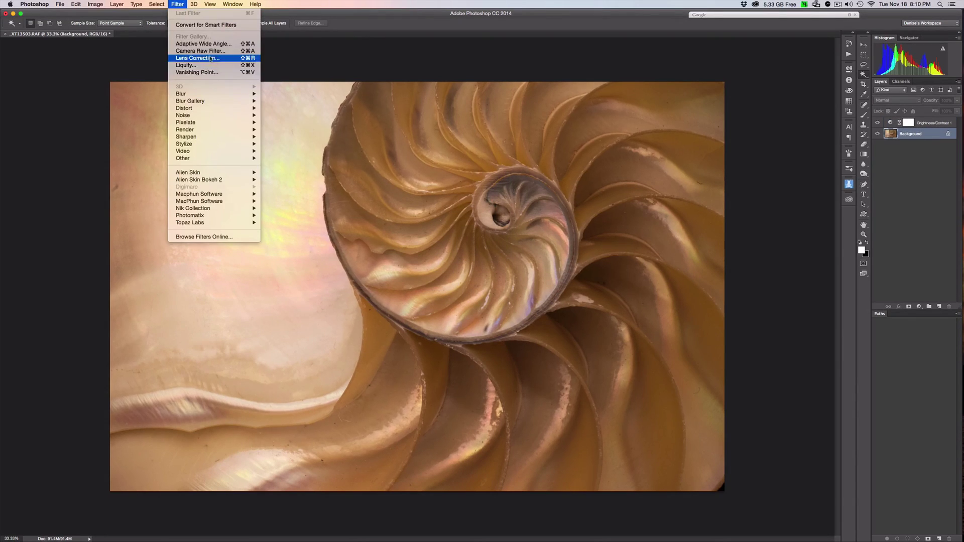
{"action": "left_click", "coordinate": [211, 52]}
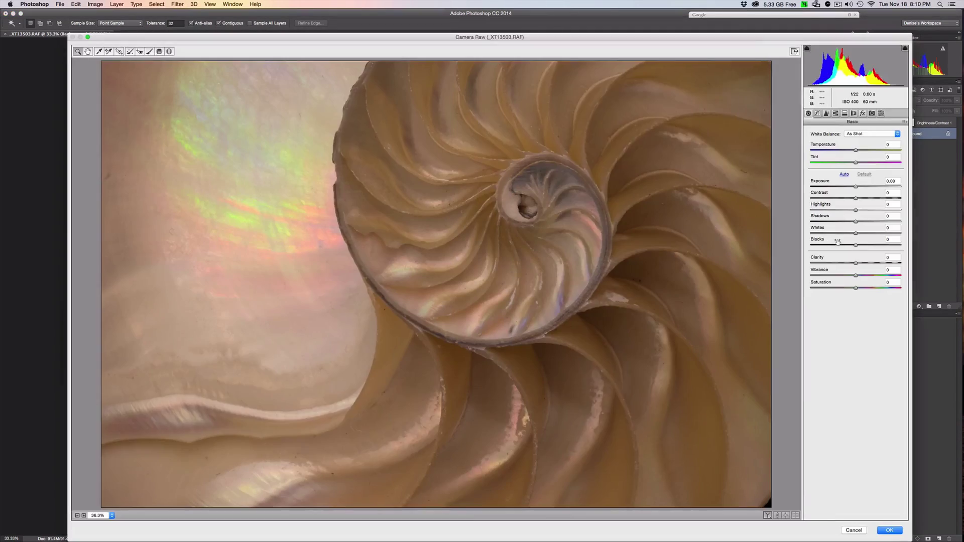
{"action": "left_click_drag", "start_coordinate": [880, 261], "coordinate": [883, 262]}
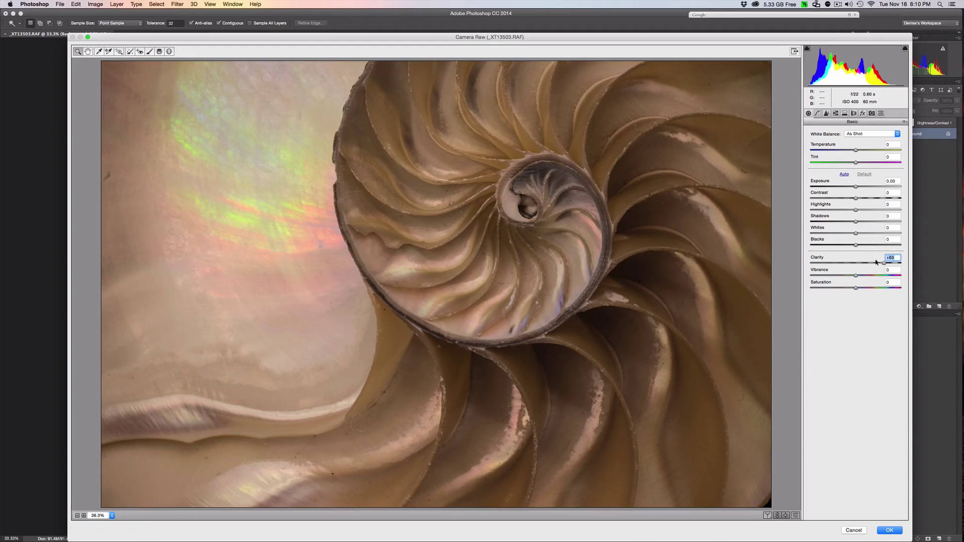
{"action": "left_click_drag", "start_coordinate": [869, 198], "coordinate": [858, 188]}
{"action": "left_click", "coordinate": [855, 187]}
{"action": "left_click_drag", "start_coordinate": [856, 151], "coordinate": [858, 151]}
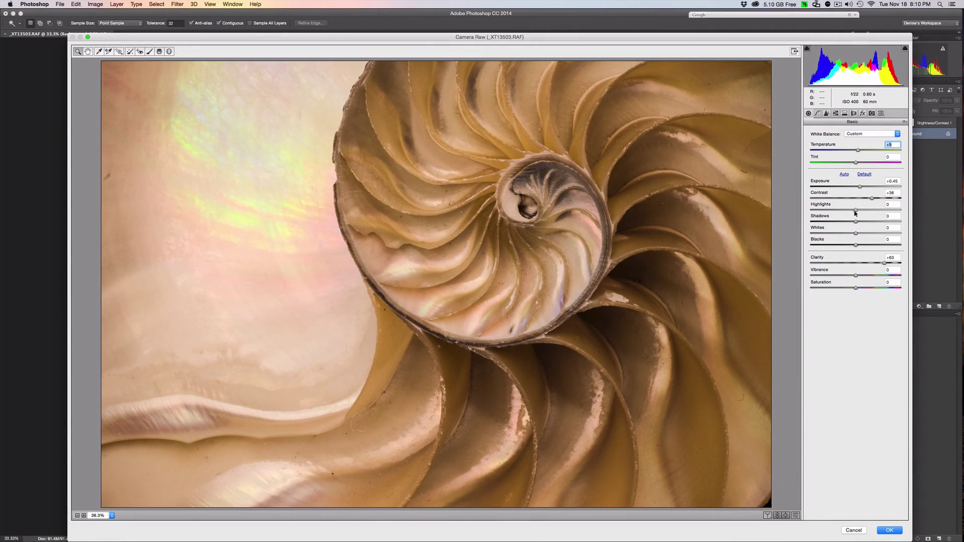
{"action": "left_click_drag", "start_coordinate": [853, 211], "coordinate": [843, 211]}
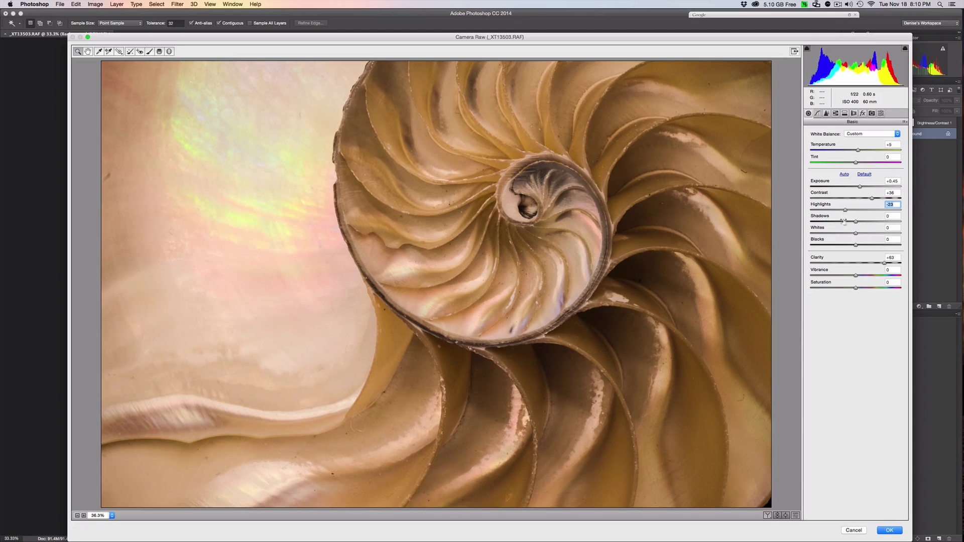
{"action": "left_click", "coordinate": [889, 530]}
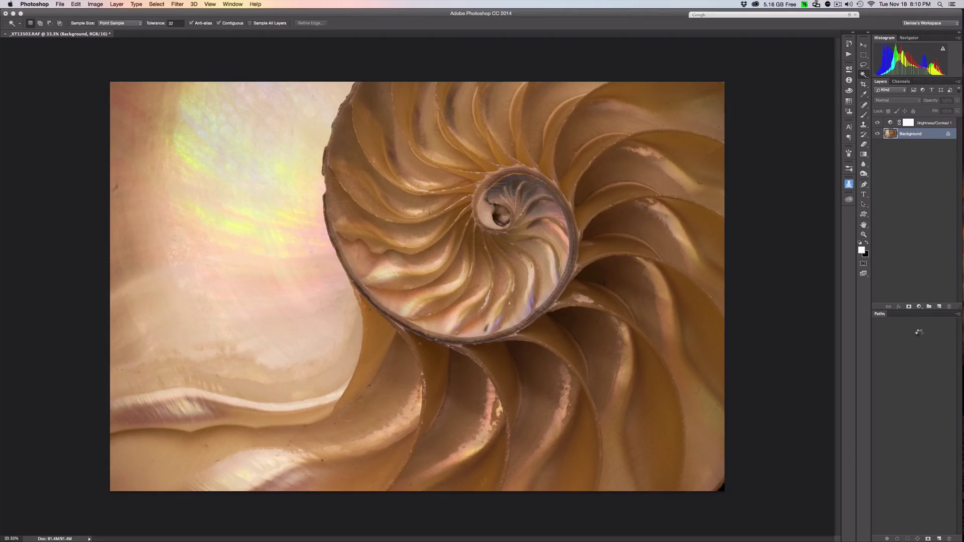
Step: Delete the Brightness/Contrast adjustment layer above the Background layer
{"action": "left_click", "coordinate": [926, 124]}
{"action": "right_click", "coordinate": [926, 123]}
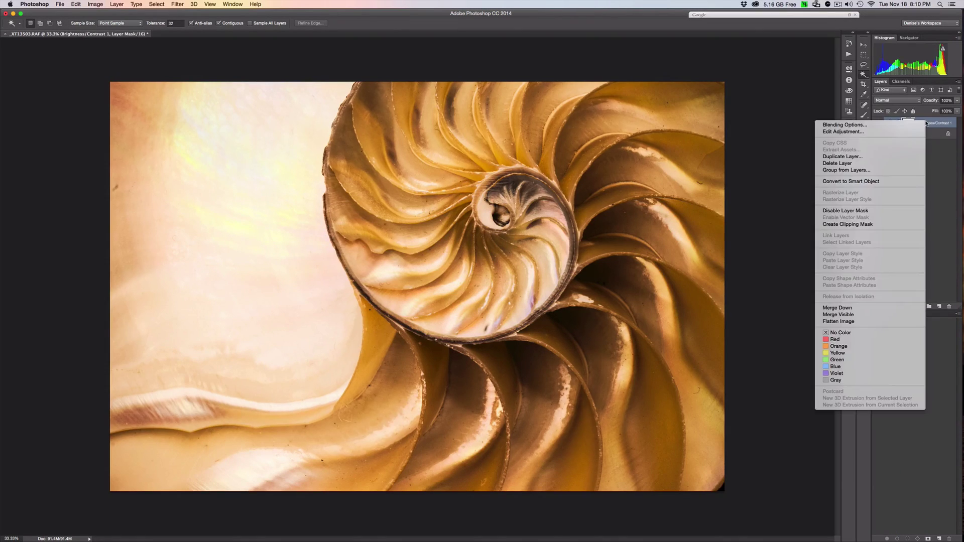
{"action": "left_click", "coordinate": [884, 163]}
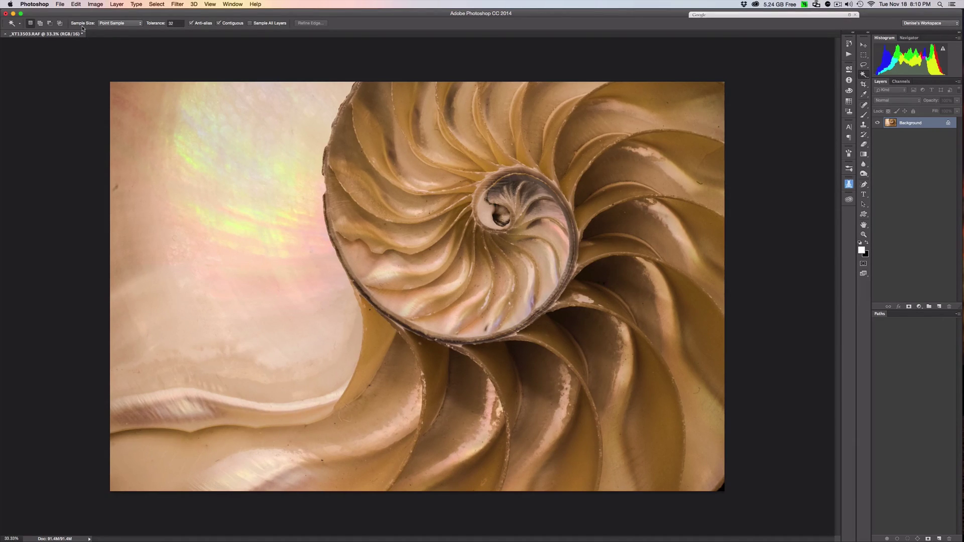
Step: Save and close the edited nautilus photo, hide Photoshop and switch back to Lightroom
{"action": "key", "text": "super+s"}
{"action": "left_click", "coordinate": [6, 34]}
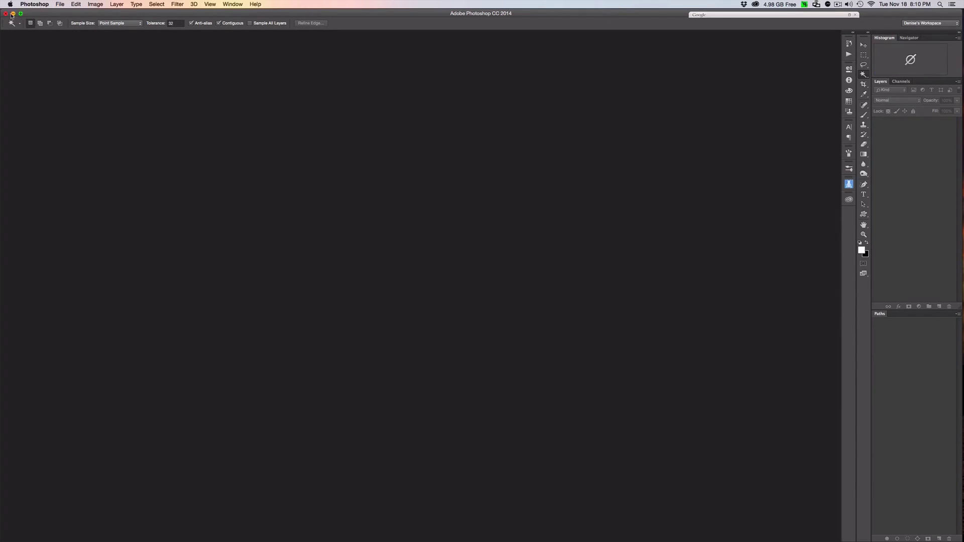
{"action": "left_click", "coordinate": [35, 5]}
{"action": "left_click", "coordinate": [48, 86]}
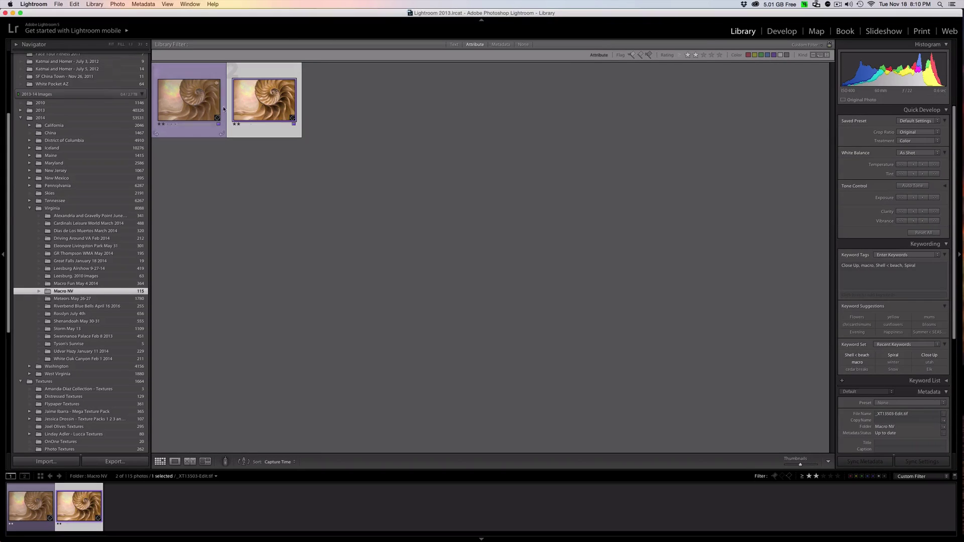
Step: Give the edited nautilus photo _XT13503-Edit.tif a five-star rating and filter the folder for five-star photos
{"action": "left_click", "coordinate": [192, 107]}
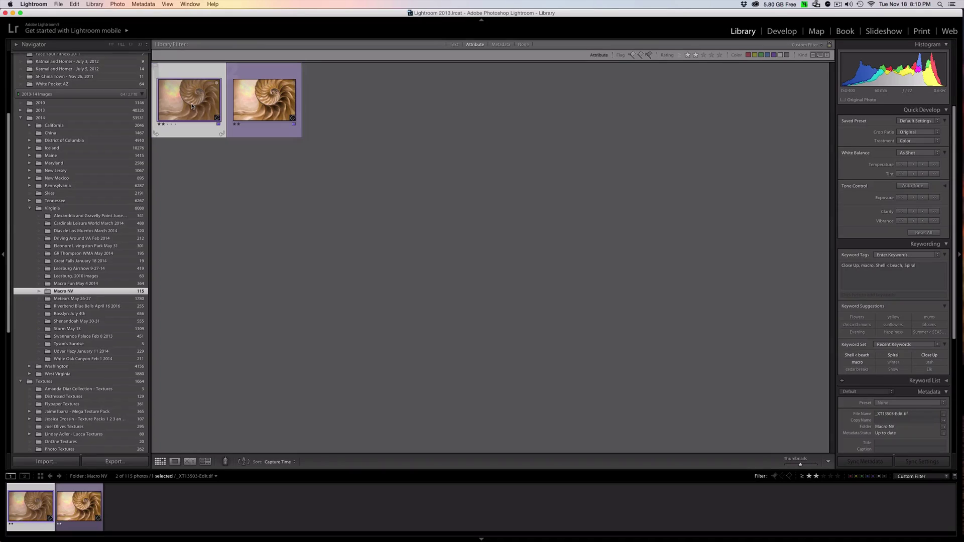
{"action": "left_click", "coordinate": [248, 103]}
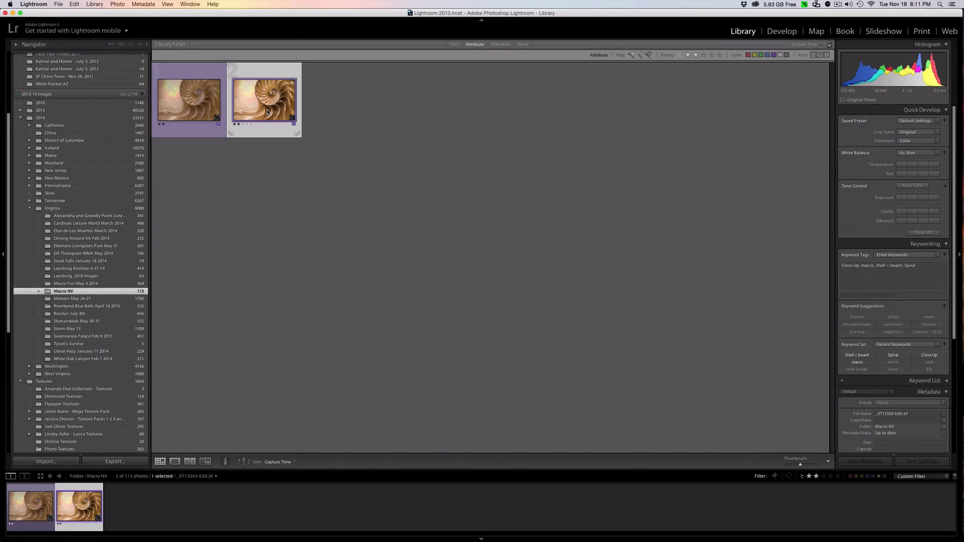
{"action": "key", "text": "5"}
{"action": "left_click", "coordinate": [719, 54]}
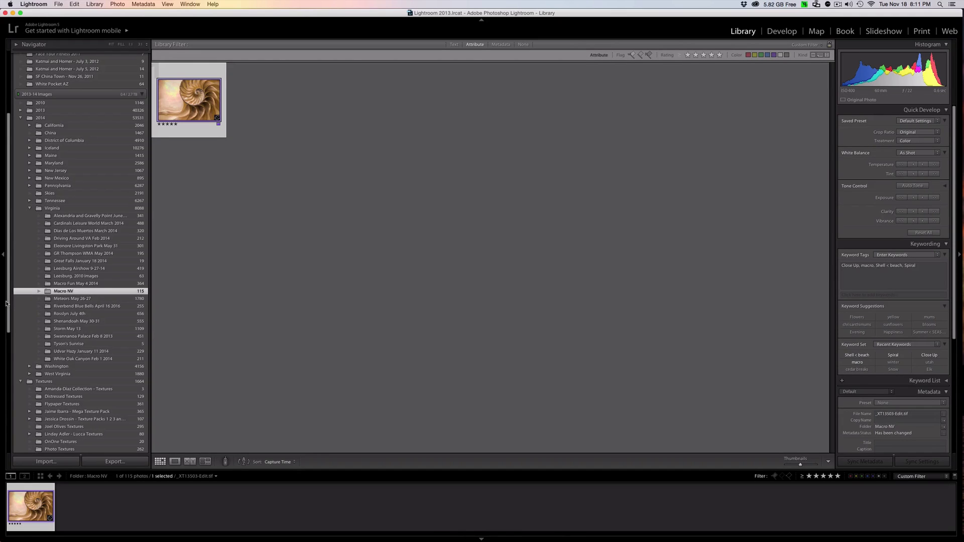
Step: Bring the Collections list into view and turn the library filters off for the Macro NV folder
{"action": "left_click_drag", "start_coordinate": [6, 303], "coordinate": [20, 434]}
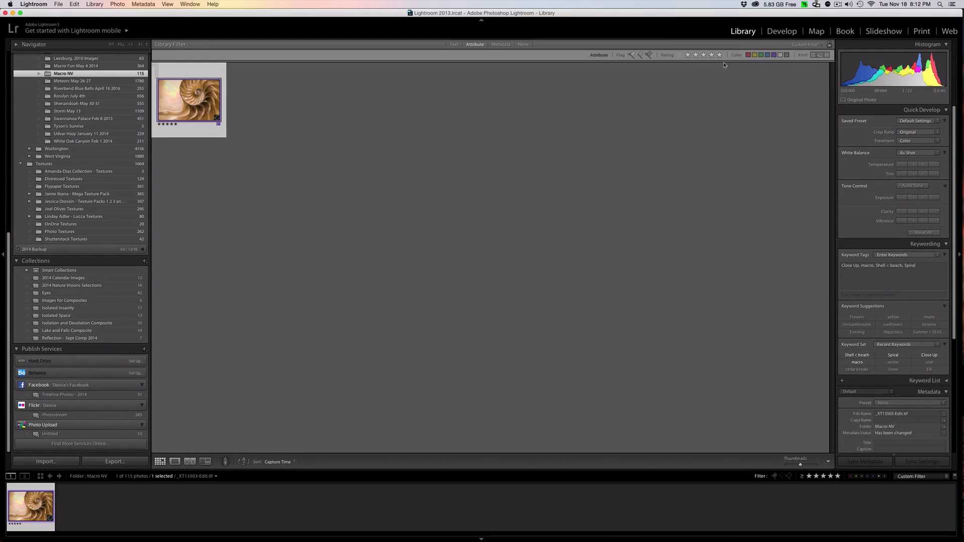
{"action": "left_click", "coordinate": [808, 44]}
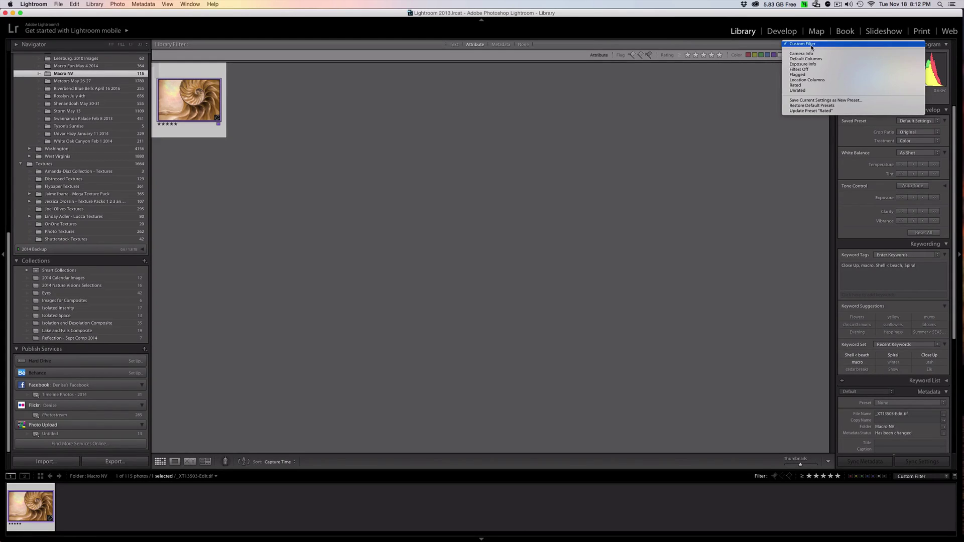
{"action": "left_click", "coordinate": [799, 69]}
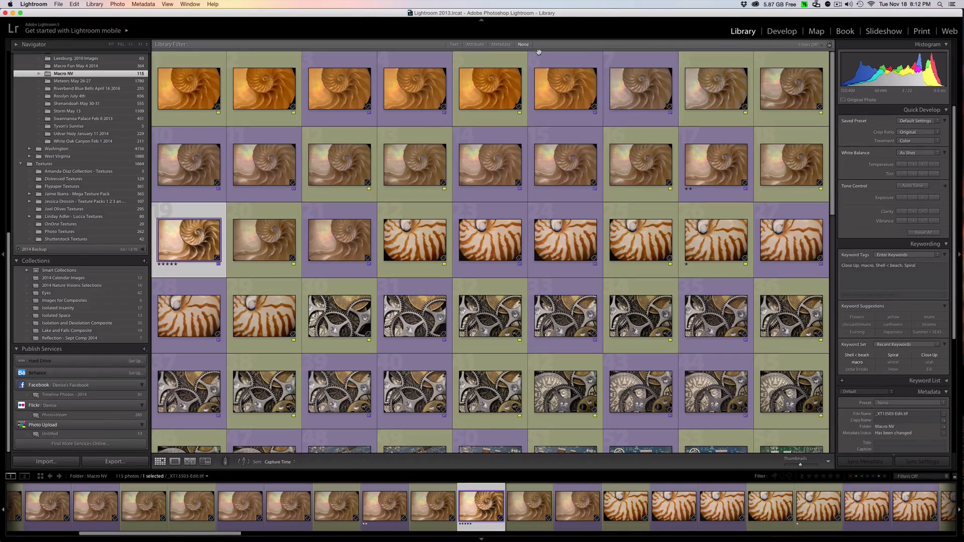
{"action": "left_click", "coordinate": [837, 5]}
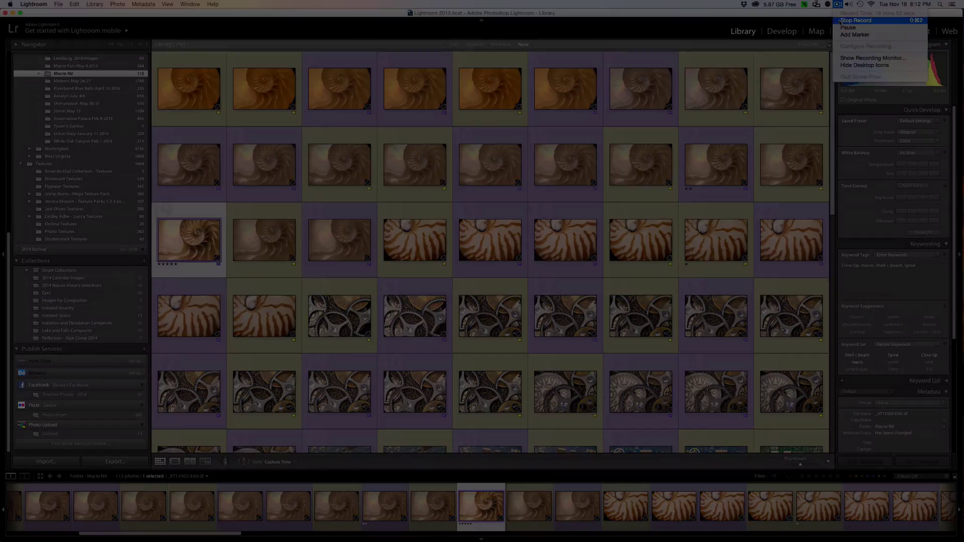